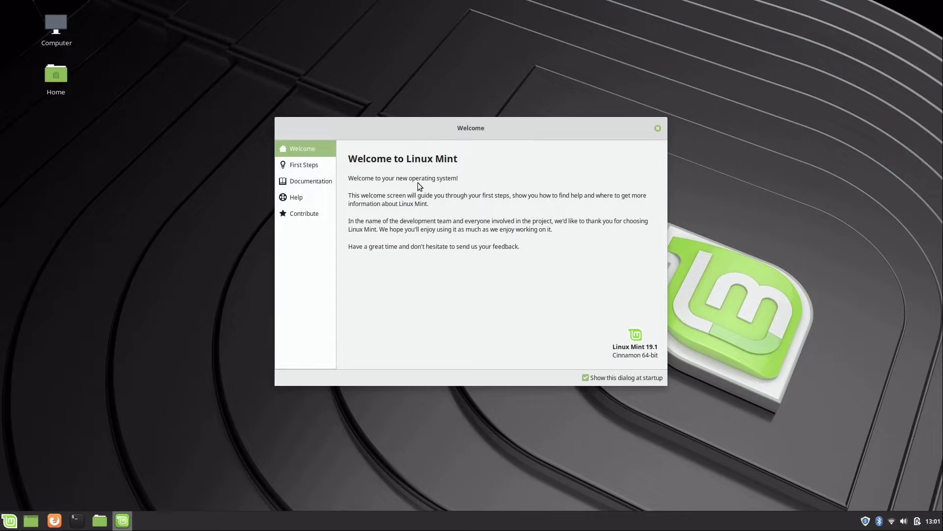
# - Browse the First Steps sections down to Firewall and back, then switch to Documentation
pyautogui.click(307, 166)
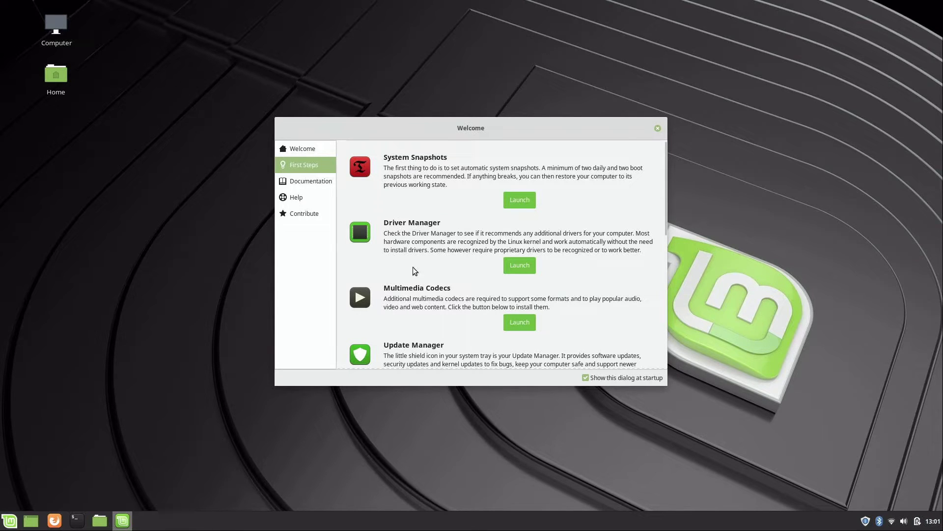
pyautogui.scroll(-5, 415, 280)
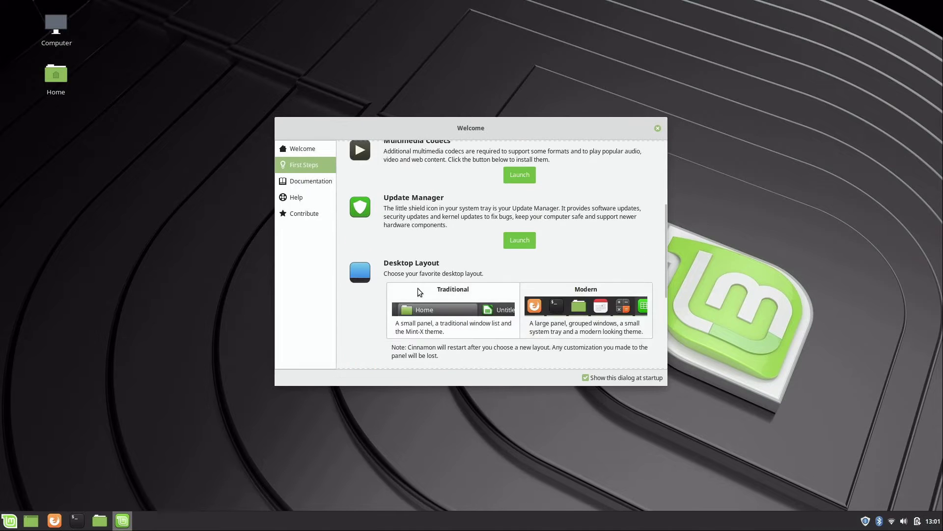
pyautogui.scroll(-5, 418, 288)
pyautogui.scroll(2, 417, 290)
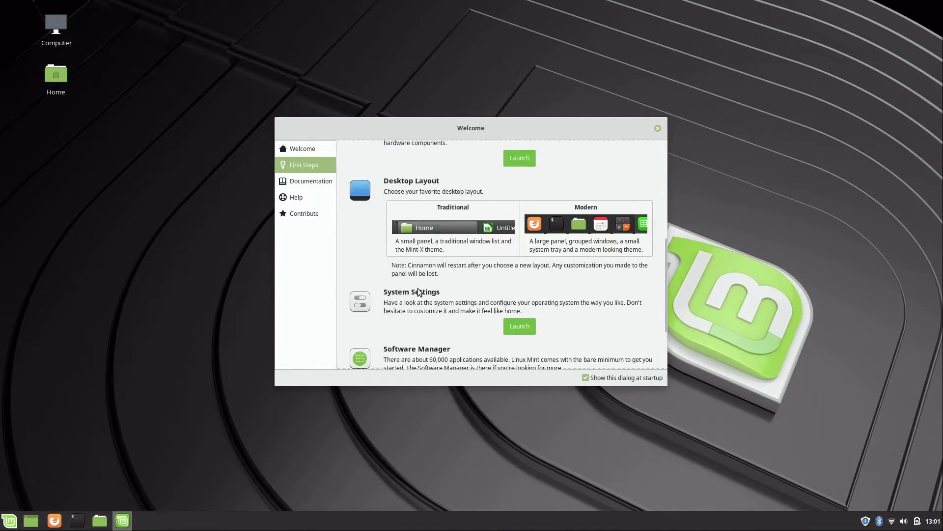
pyautogui.scroll(1, 417, 290)
pyautogui.scroll(-4, 417, 289)
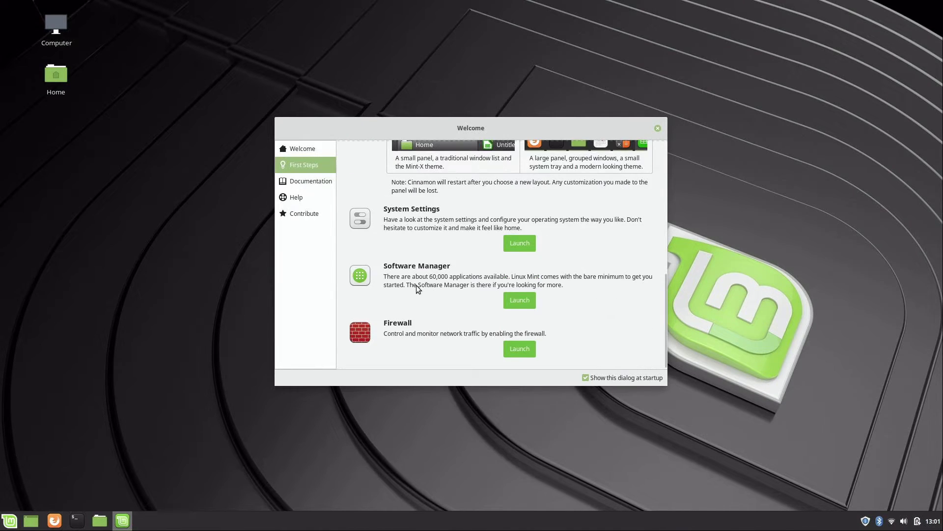
pyautogui.scroll(8, 418, 288)
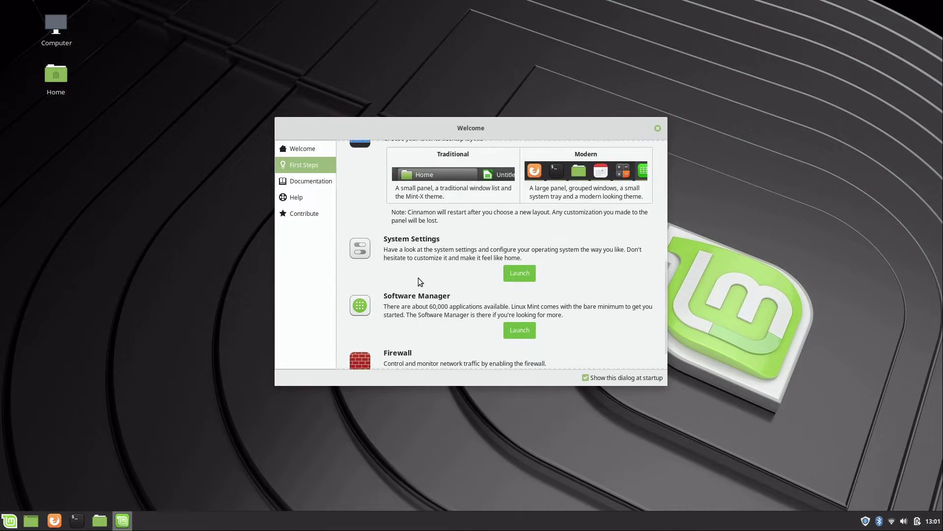
pyautogui.scroll(2, 420, 280)
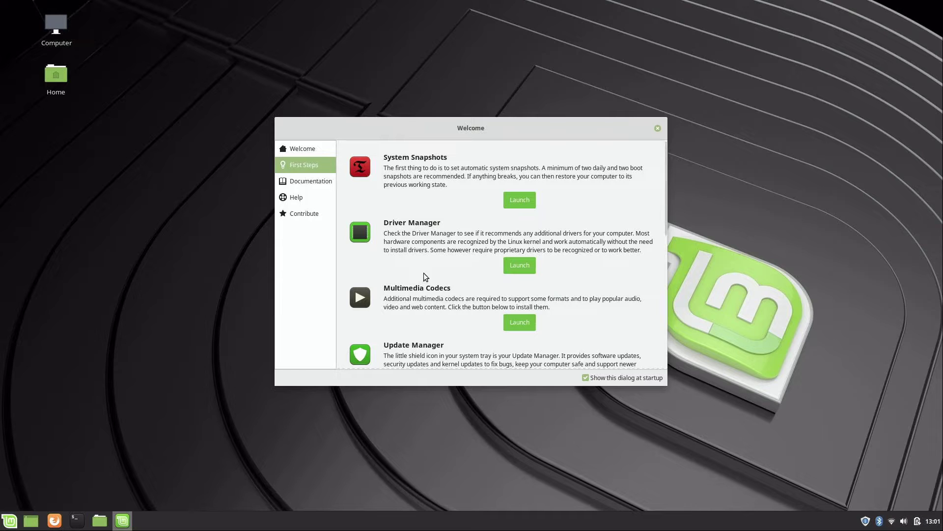
pyautogui.click(318, 180)
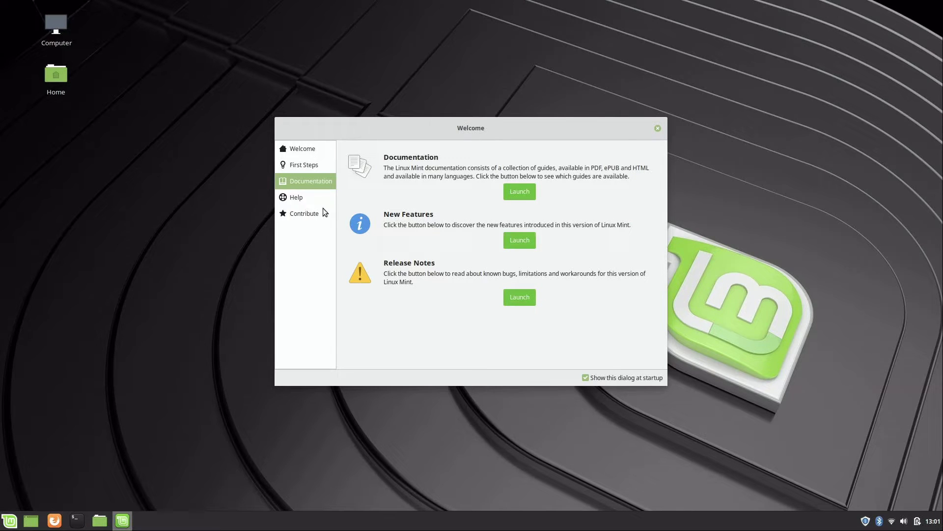
# - View the Welcome Screen's Help and Contribute pages, then close the Welcome Screen
pyautogui.click(307, 197)
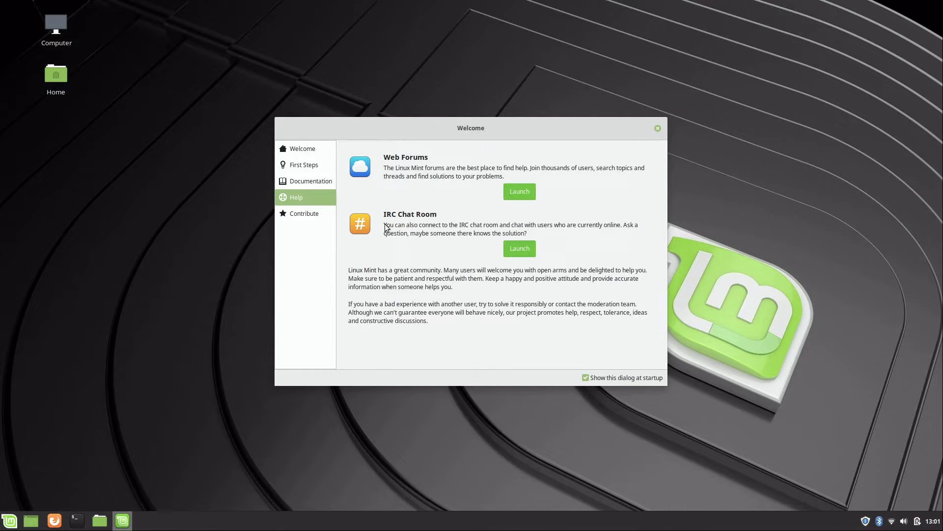
pyautogui.click(308, 216)
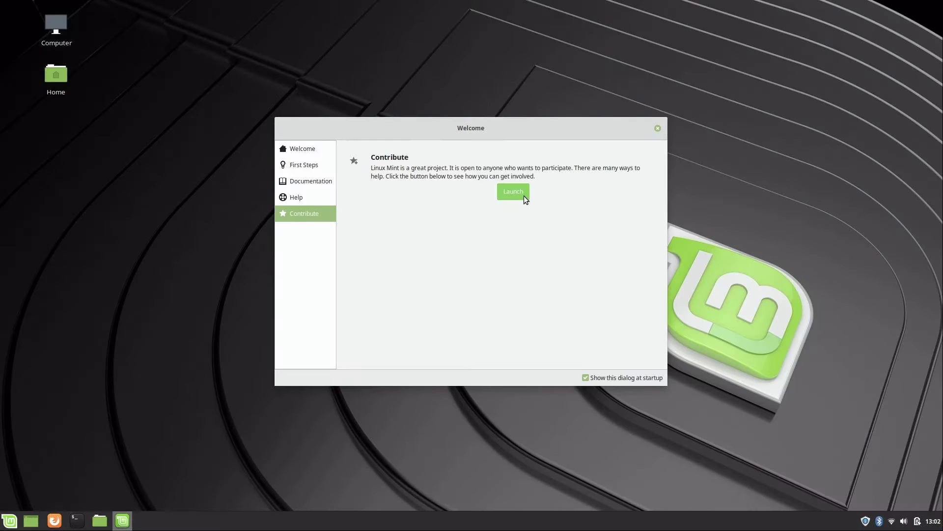
pyautogui.click(658, 129)
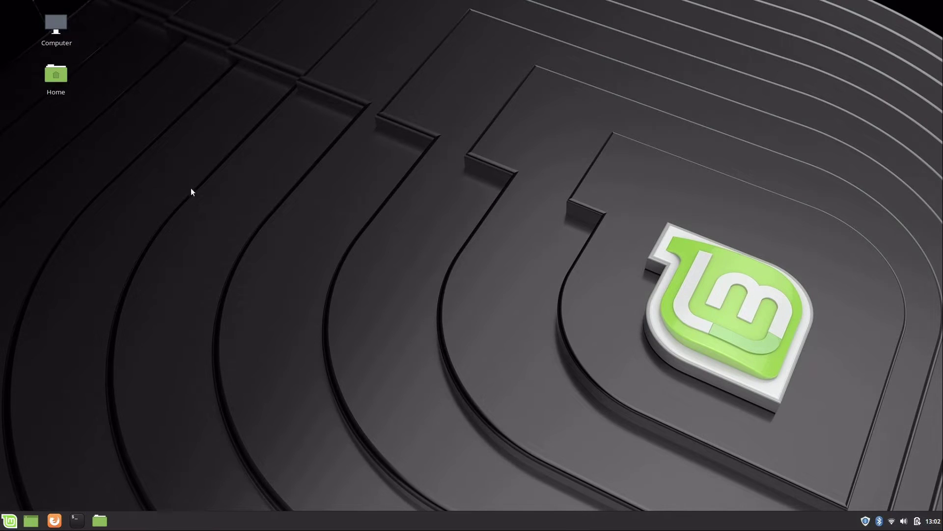
# - Open Computer, dismiss the inserted-medium dialog, and eject the Linux Mint 19.1 USB drive
pyautogui.doubleClick(57, 19)
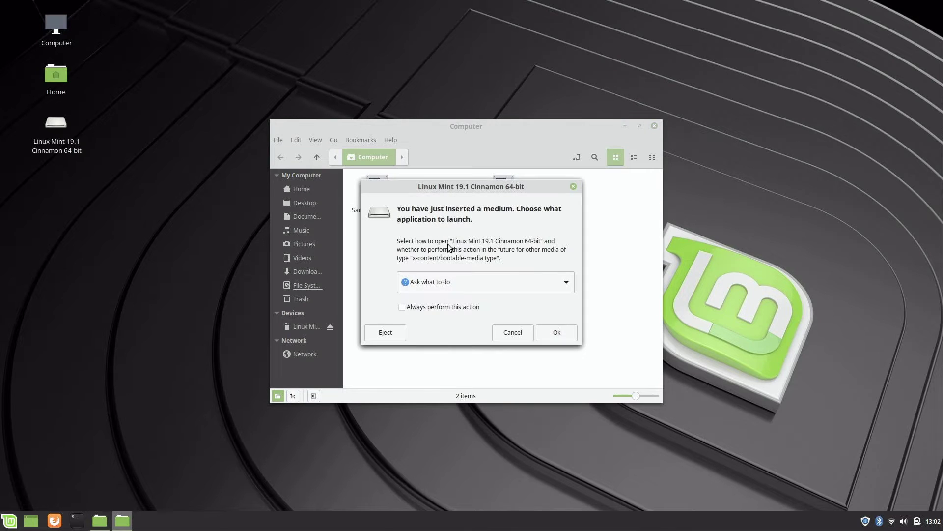
pyautogui.moveTo(446, 187); pyautogui.dragTo(221, 261)
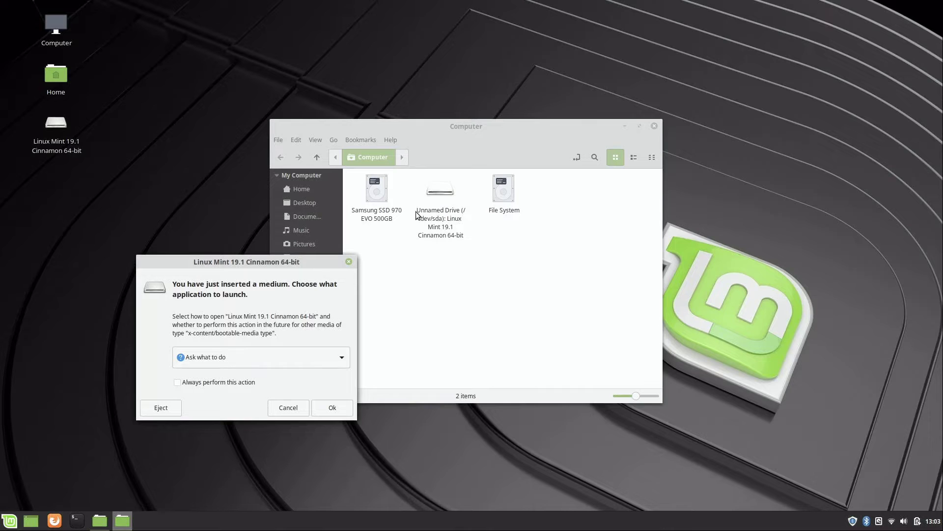
pyautogui.click(351, 260)
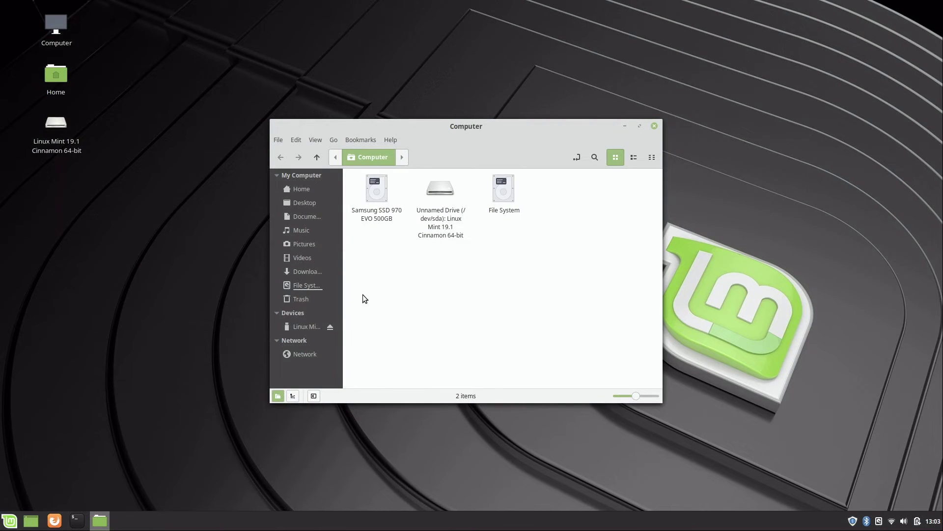
pyautogui.click(330, 327)
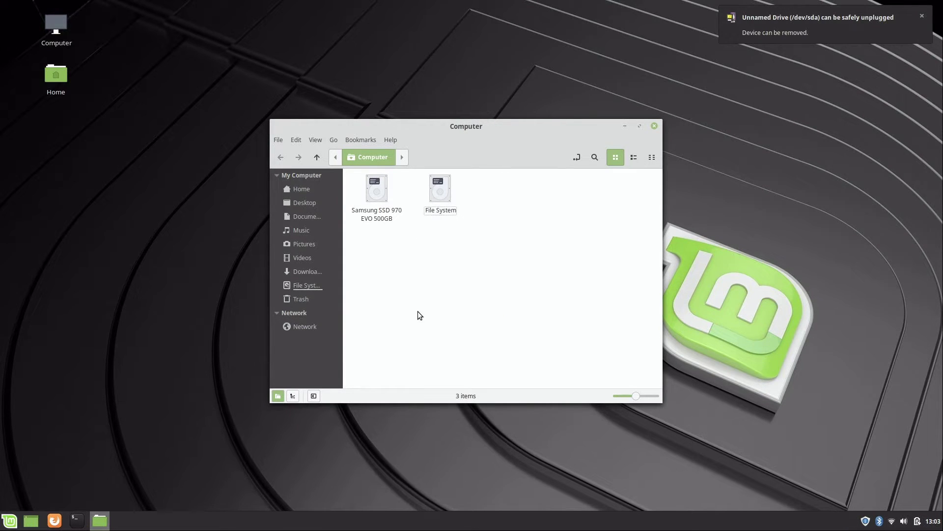
# - Close Computer, open the Home folder, and browse Documents and Downloads
pyautogui.click(654, 127)
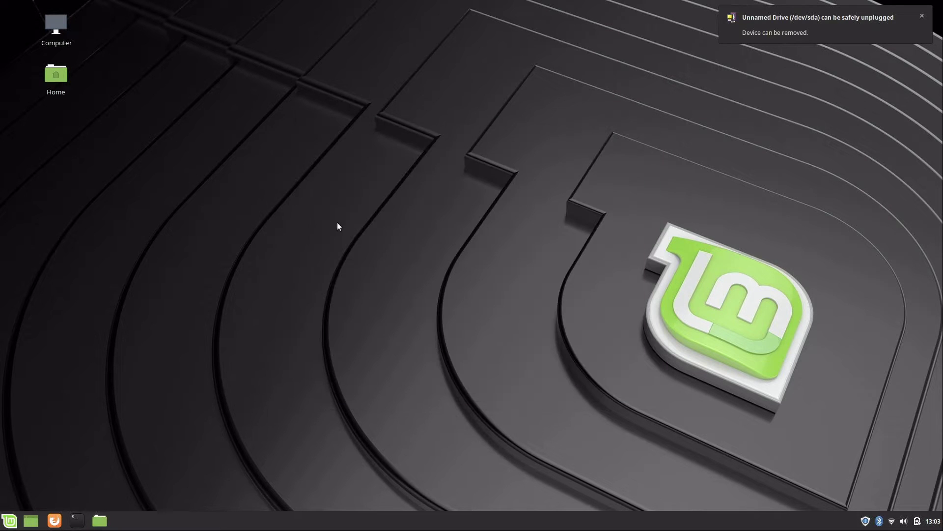
pyautogui.doubleClick(58, 77)
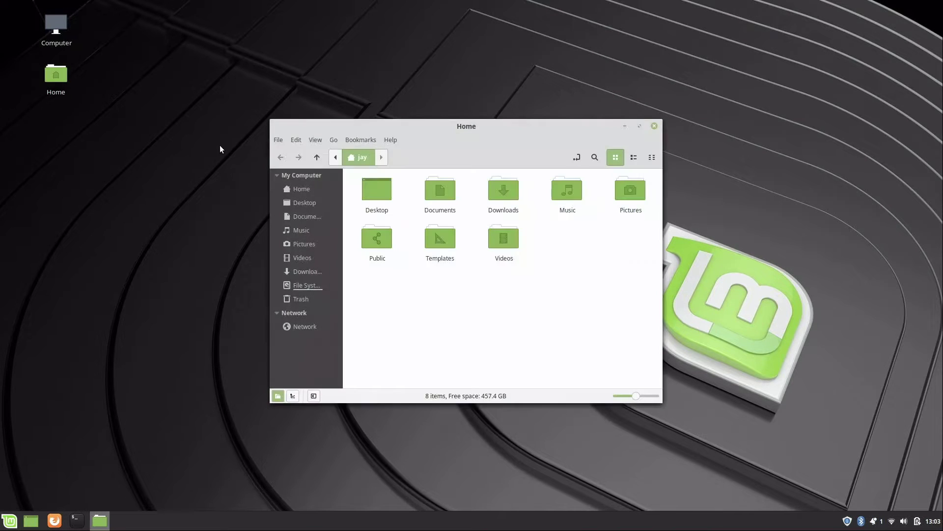
pyautogui.doubleClick(453, 196)
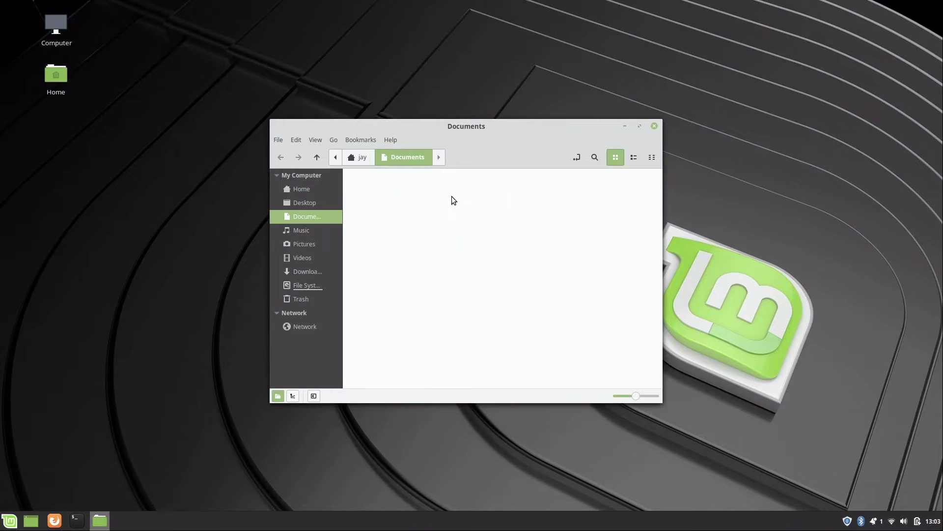
pyautogui.click(280, 157)
pyautogui.doubleClick(511, 196)
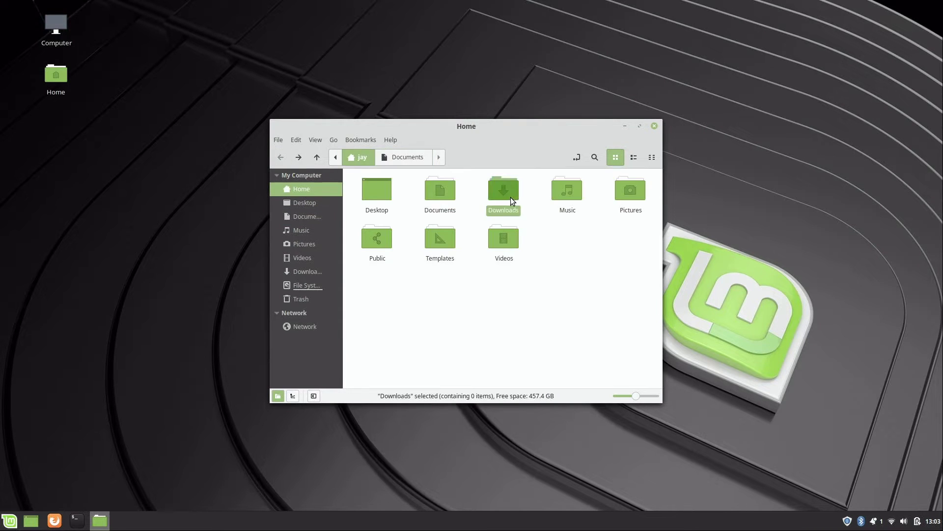
pyautogui.click(280, 157)
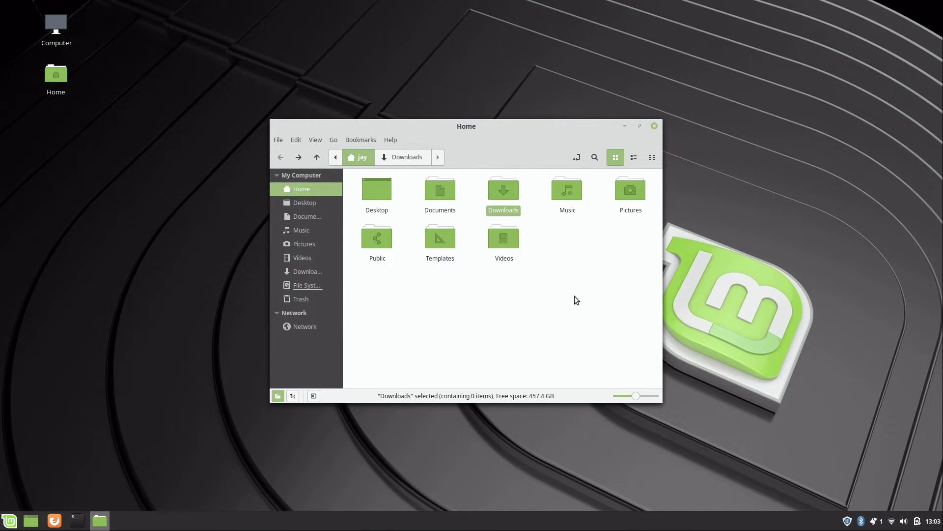
# - Browse the Network locations with two TestNAS shares, then the empty Trash
pyautogui.click(593, 269)
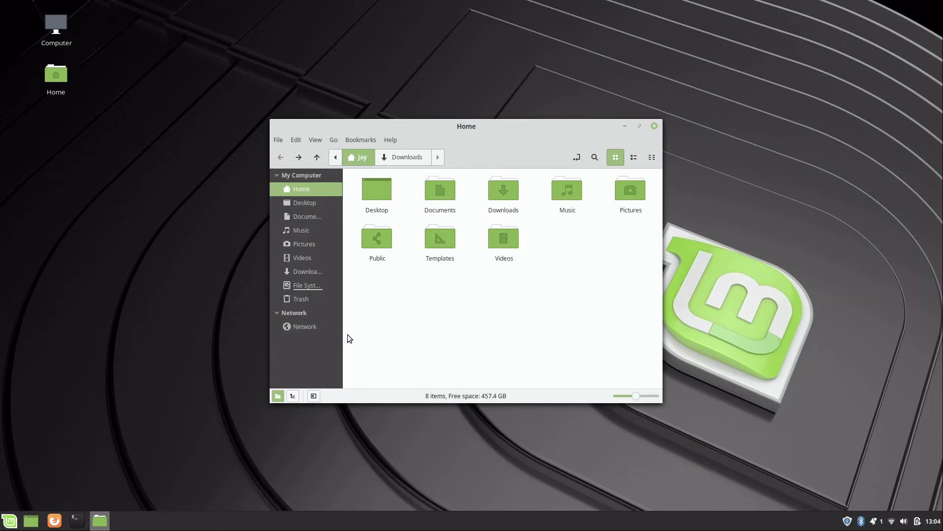
pyautogui.click(306, 331)
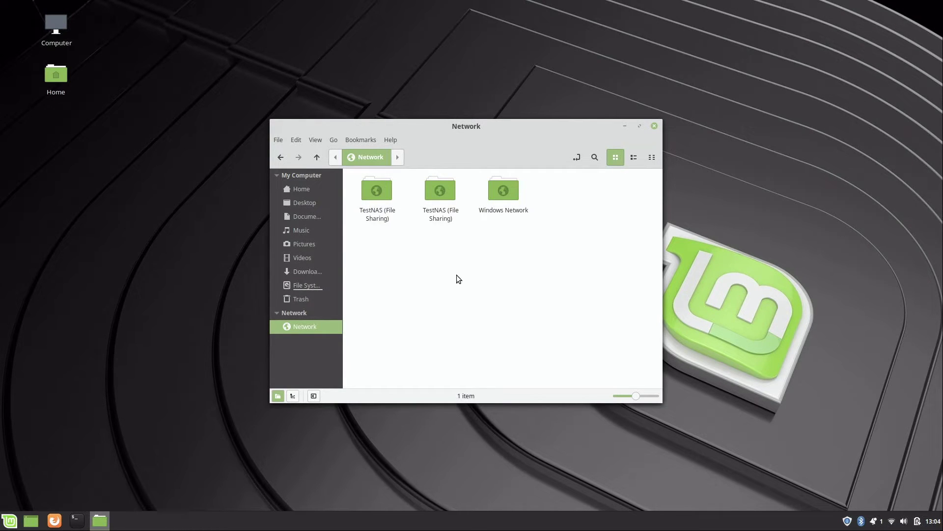
pyautogui.click(320, 299)
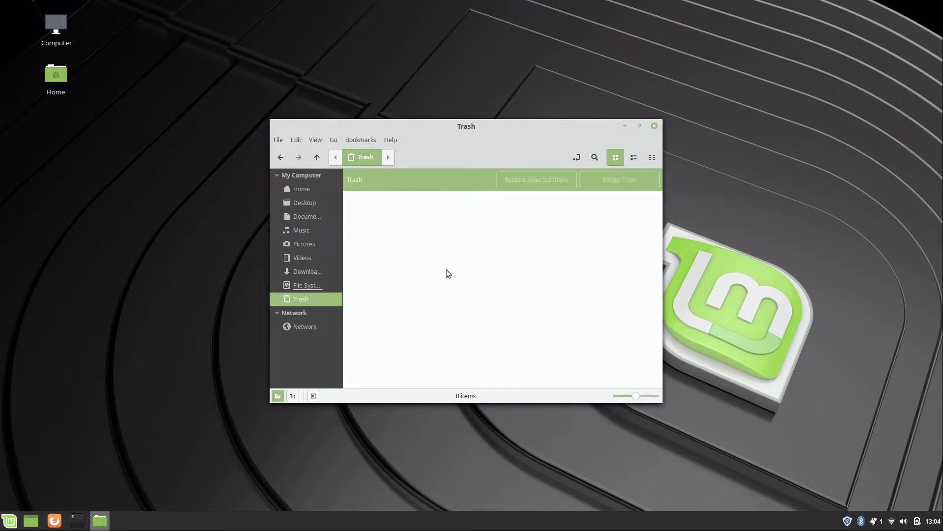
# - Create a new folder named Untitled Folder in the Desktop folder
pyautogui.click(321, 189)
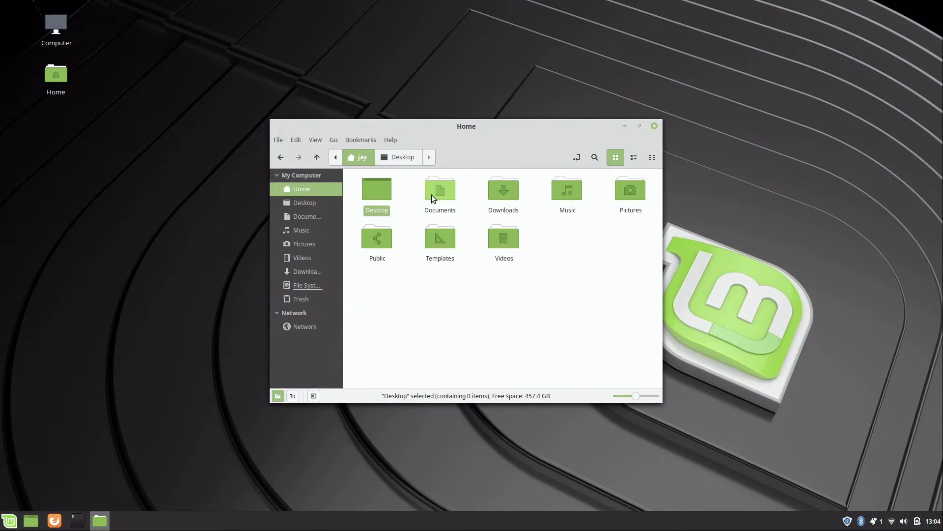
pyautogui.click(320, 202)
pyautogui.rightClick(411, 217)
pyautogui.click(442, 227)
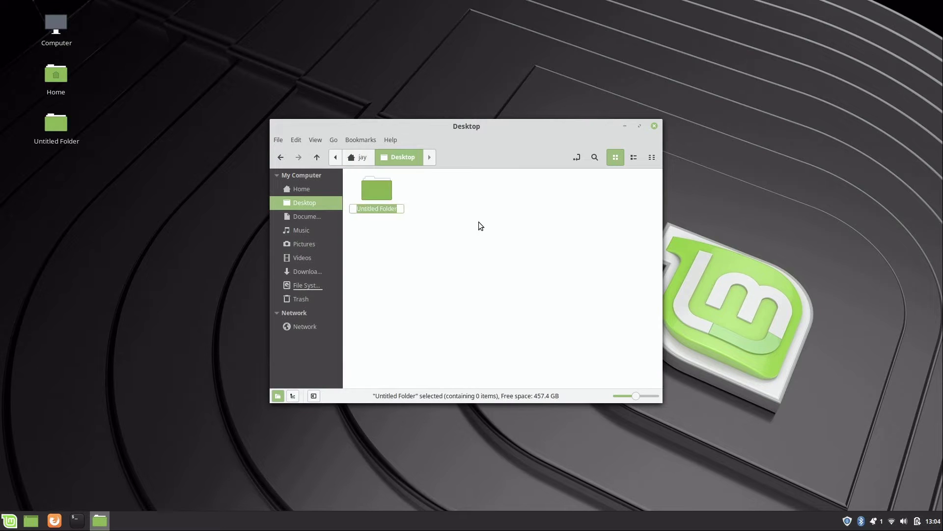
pyautogui.click(434, 226)
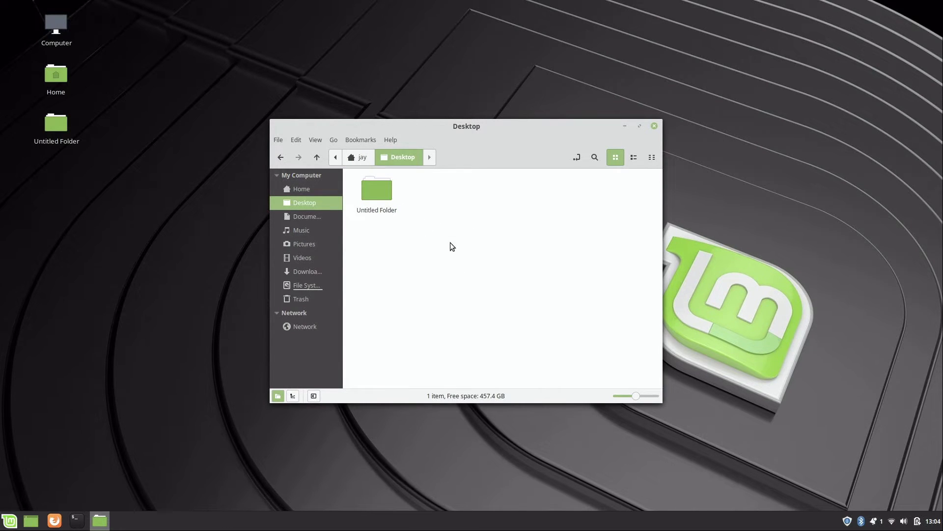
# - Move Untitled Folder to the Trash, empty the Trash, and close the window
pyautogui.rightClick(59, 121)
pyautogui.click(110, 246)
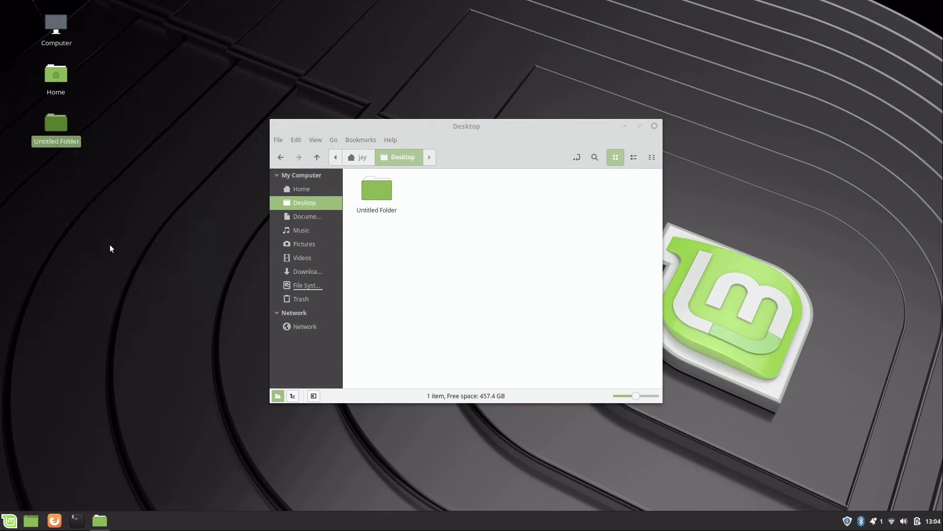
pyautogui.click(300, 298)
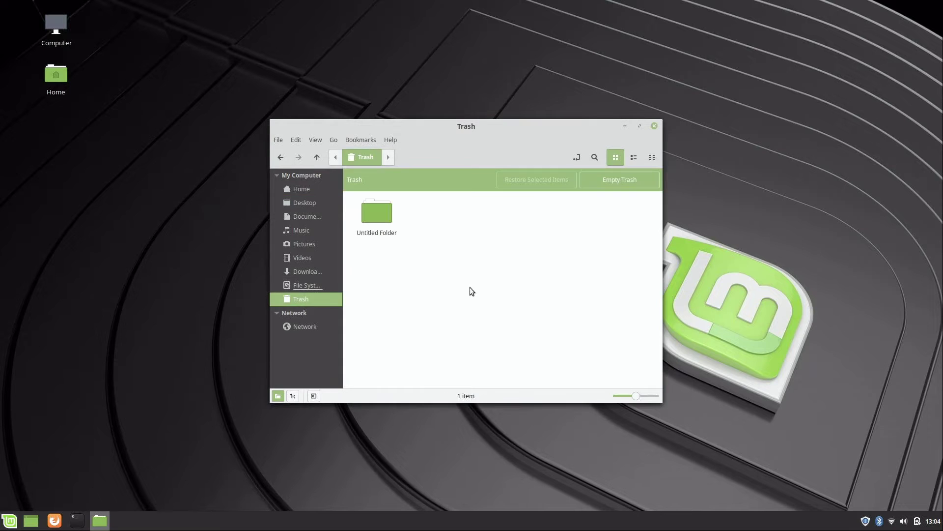
pyautogui.click(629, 185)
pyautogui.click(540, 304)
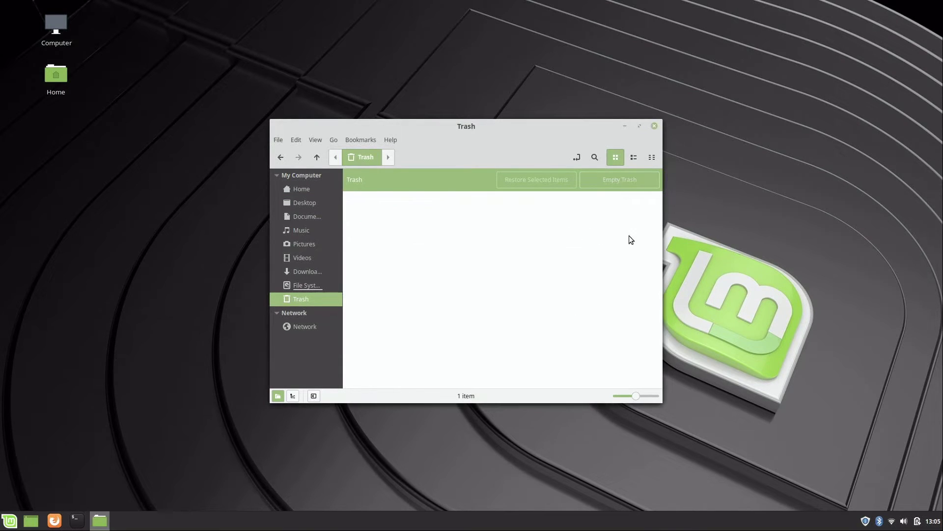
pyautogui.click(655, 126)
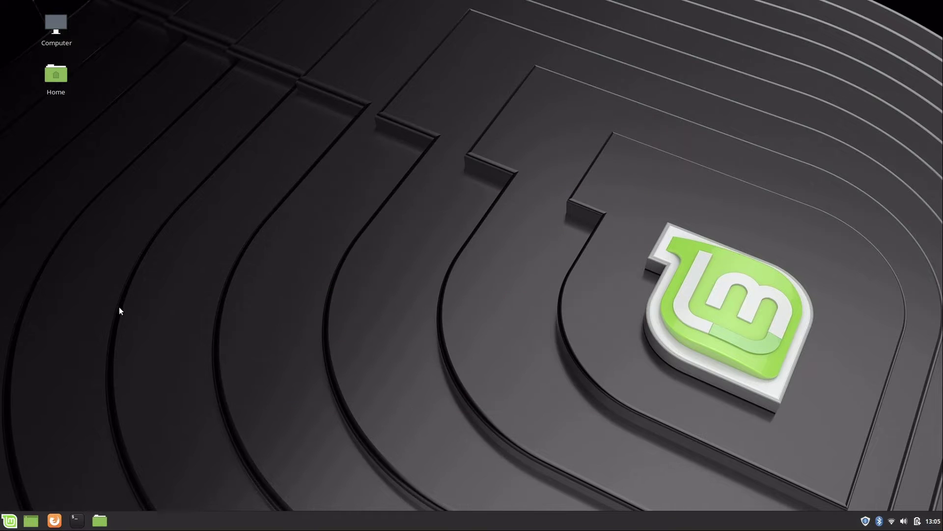
# - Browse the Cinnamon Menu's Internet category and launch Firefox Web Browser
pyautogui.click(12, 525)
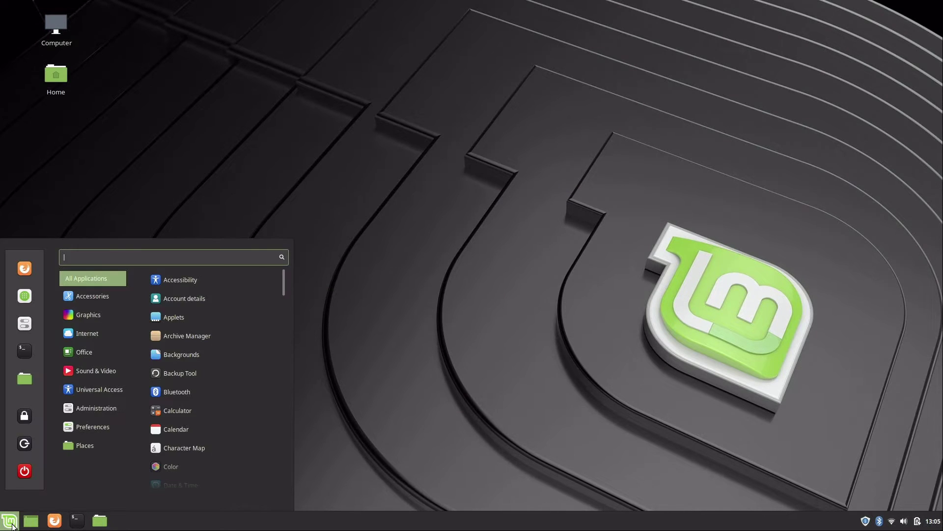
pyautogui.moveTo(103, 292)
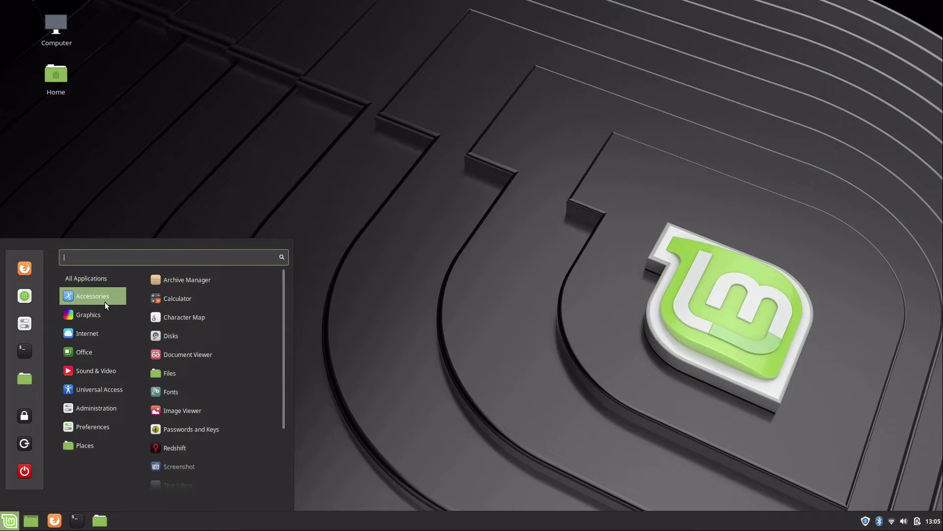
pyautogui.moveTo(100, 311)
pyautogui.moveTo(98, 332)
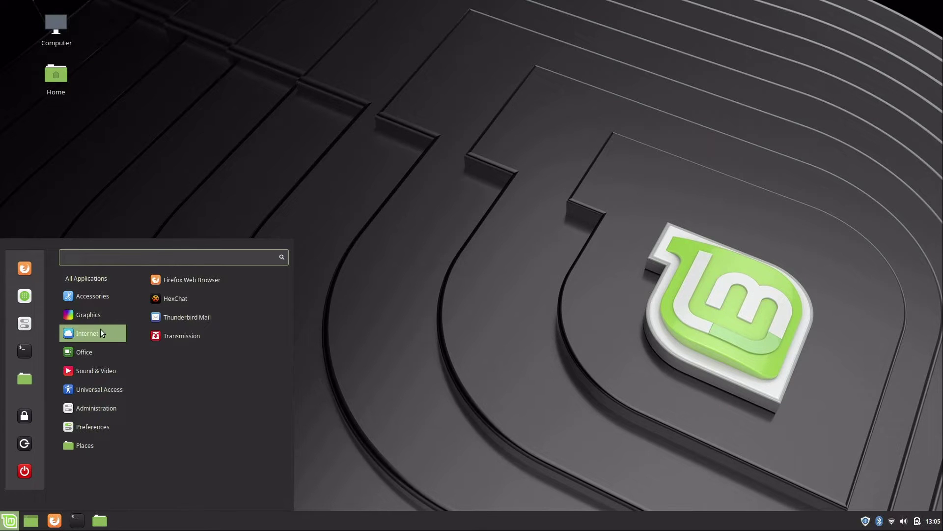
pyautogui.click(204, 280)
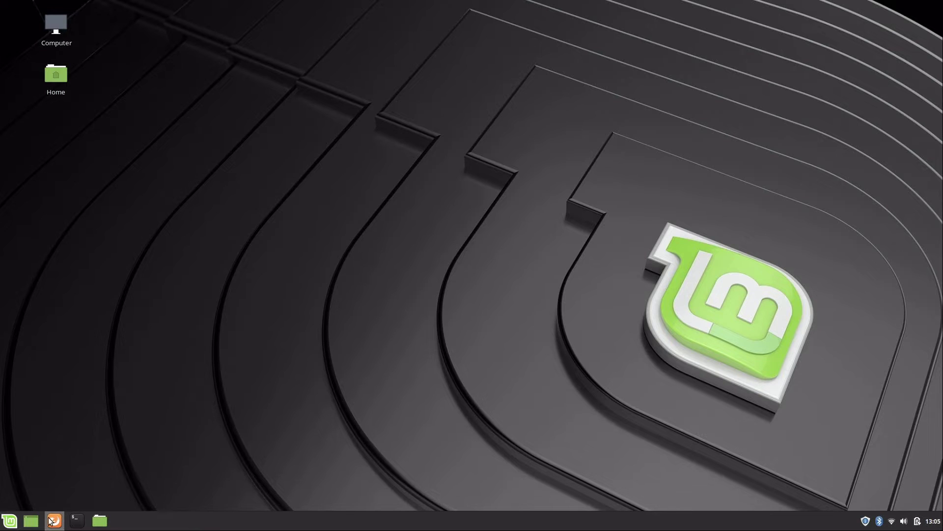
# - Visit learnlinux.tv in Firefox and scroll its page, then open a Terminal
pyautogui.moveTo(52, 520)
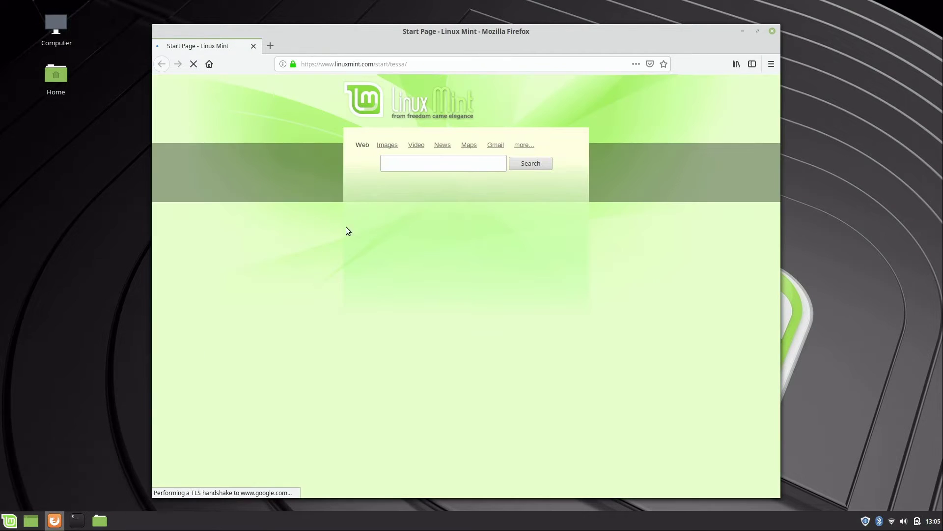
pyautogui.click(427, 63)
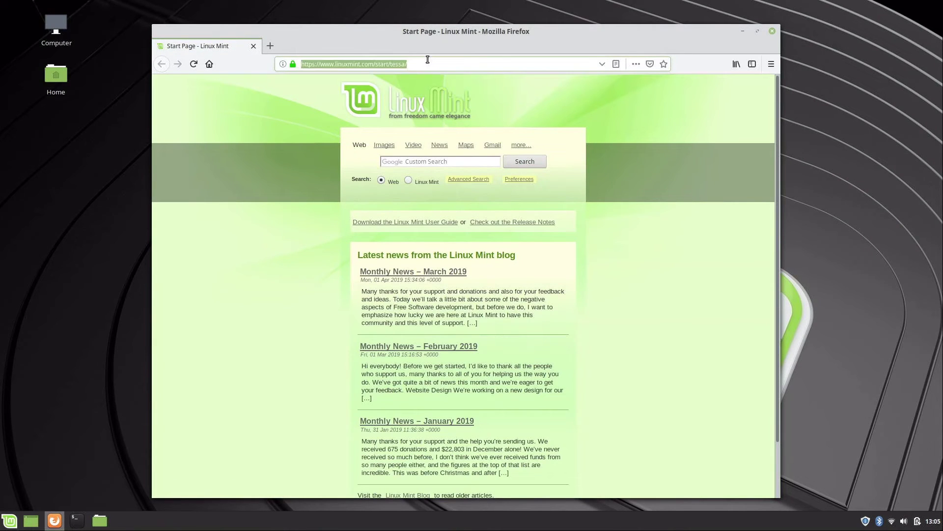
pyautogui.write('learnlinu')
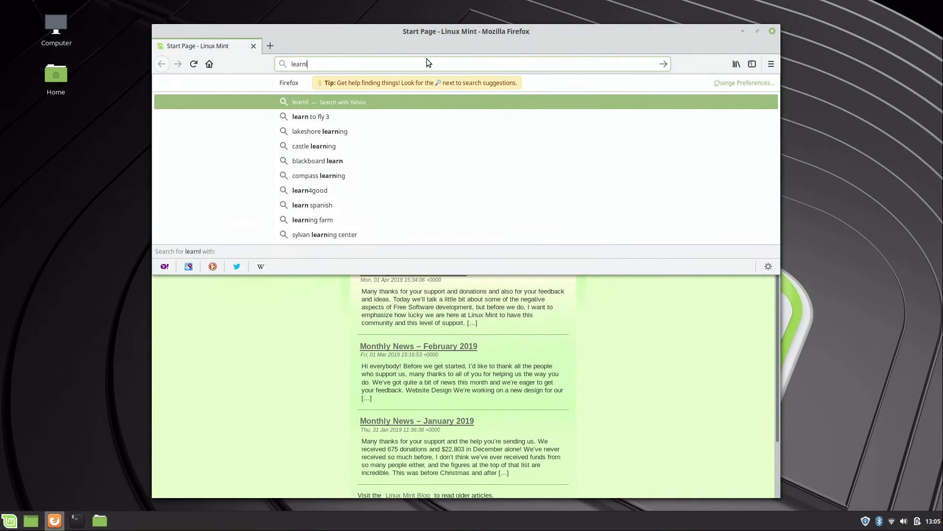
pyautogui.write('x.tv')
pyautogui.press('Return')
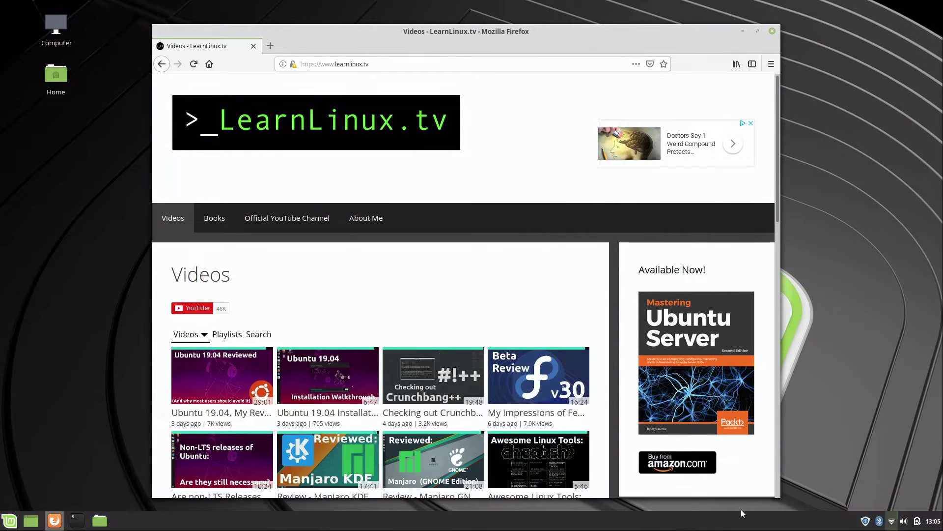
pyautogui.scroll(-2, 364, 372)
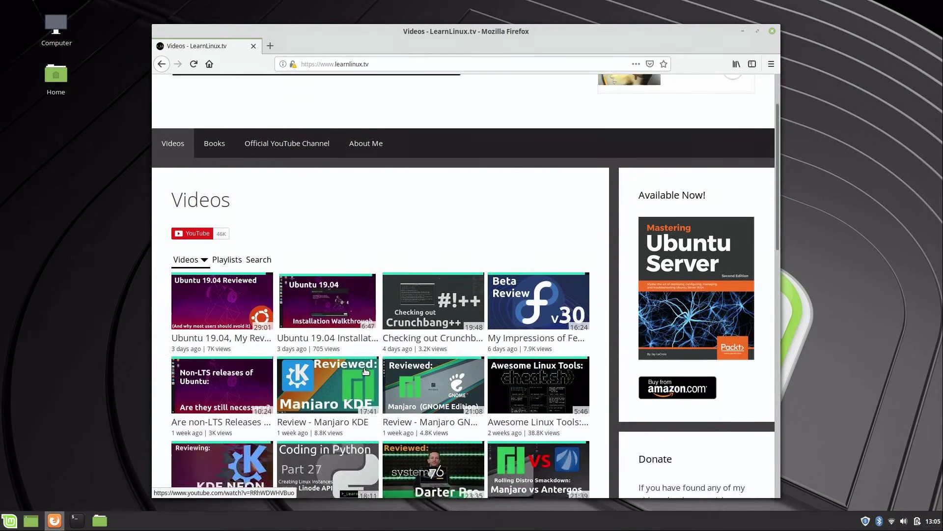
pyautogui.scroll(2, 364, 372)
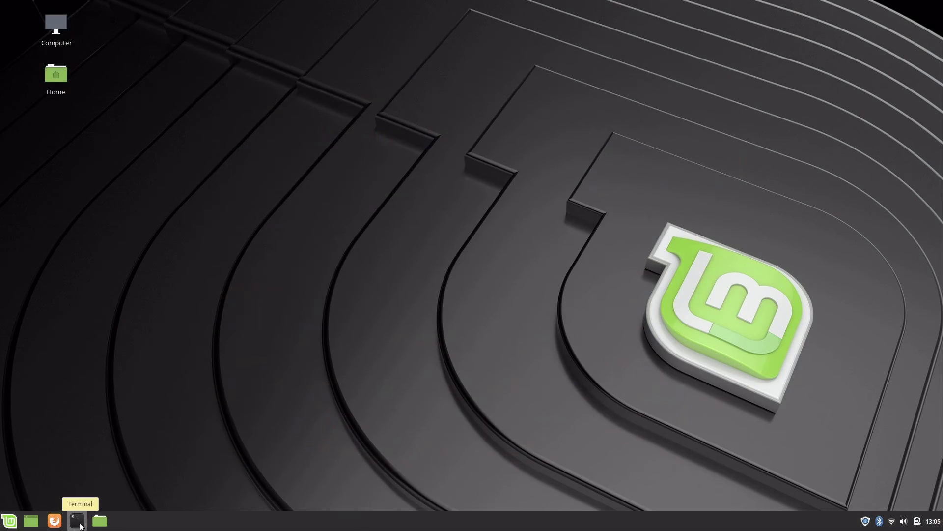
pyautogui.click(80, 524)
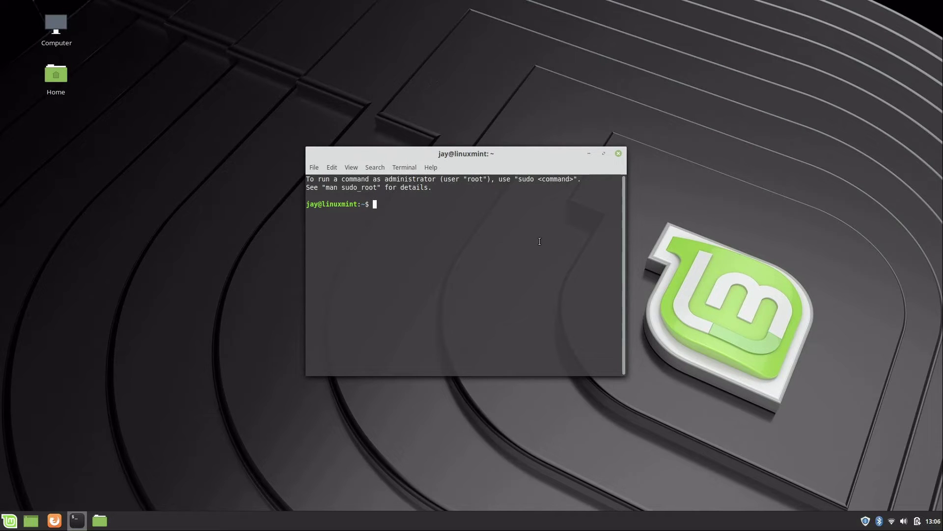
# - Close the Terminal window without running any command
pyautogui.click(618, 154)
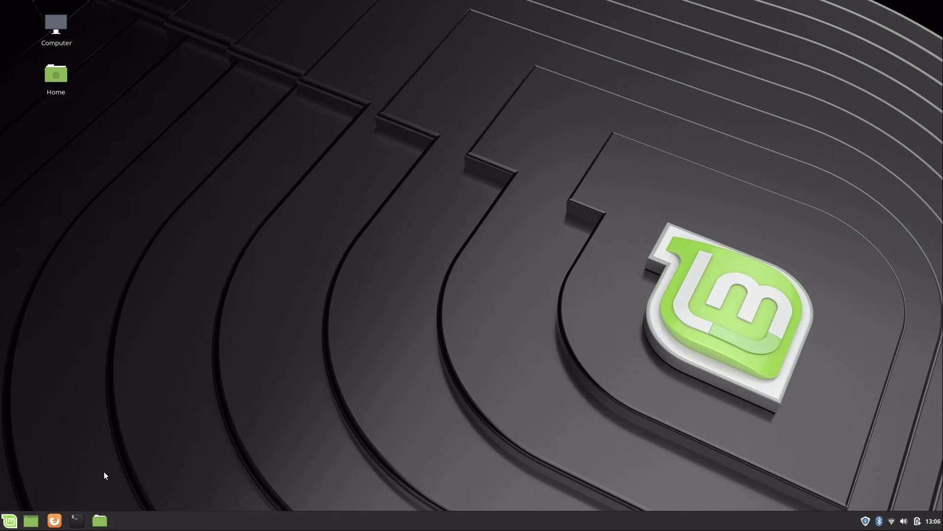
# - Open and close the Home file manager, then show and dismiss the calendar
pyautogui.click(100, 521)
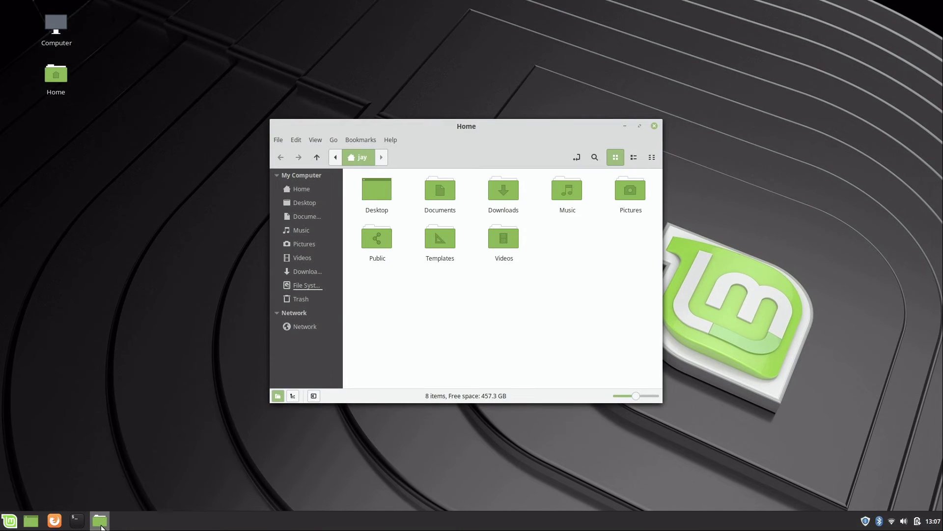
pyautogui.click(652, 127)
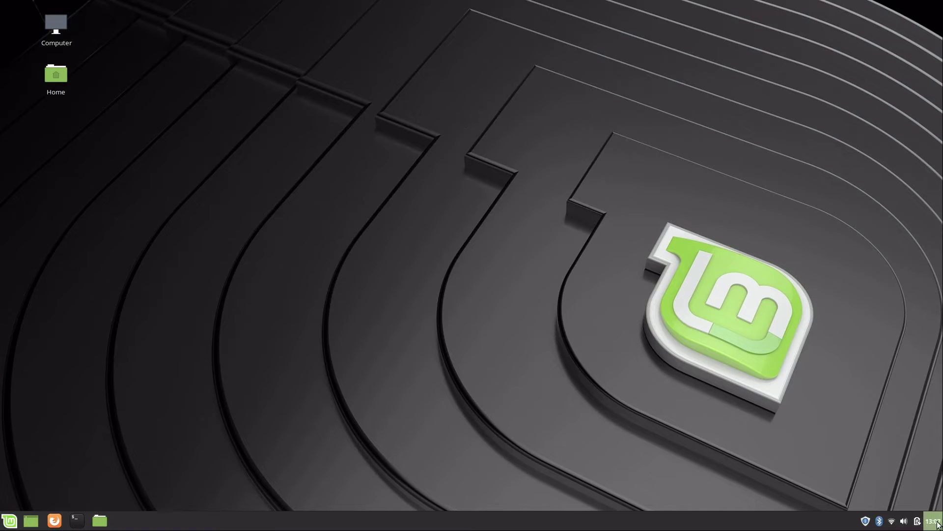
pyautogui.click(939, 523)
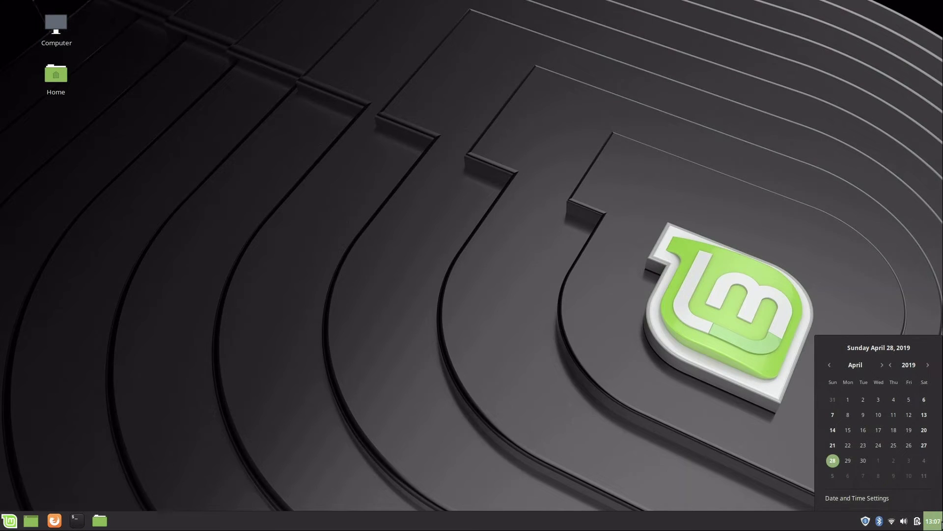
pyautogui.click(937, 523)
# - Show and dismiss the sound popup, then open and close the Bluetooth window
pyautogui.moveTo(918, 525)
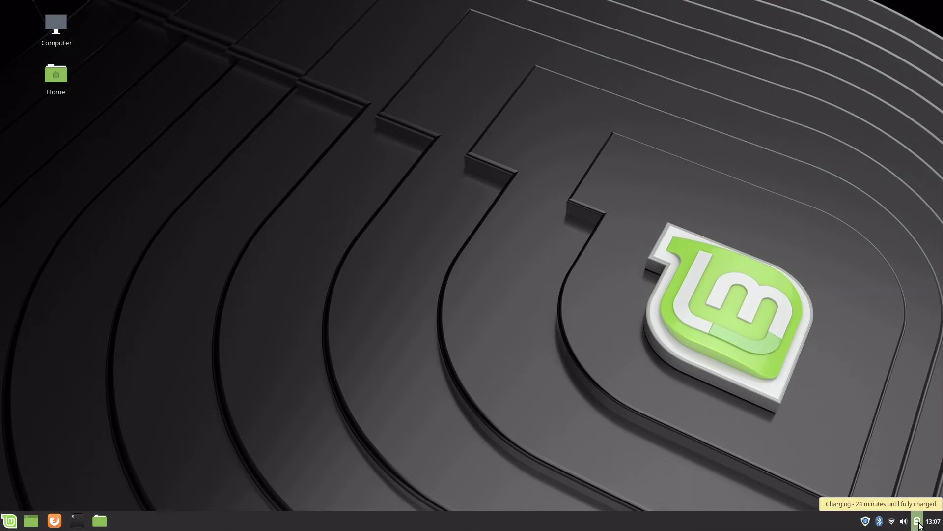
pyautogui.click(904, 523)
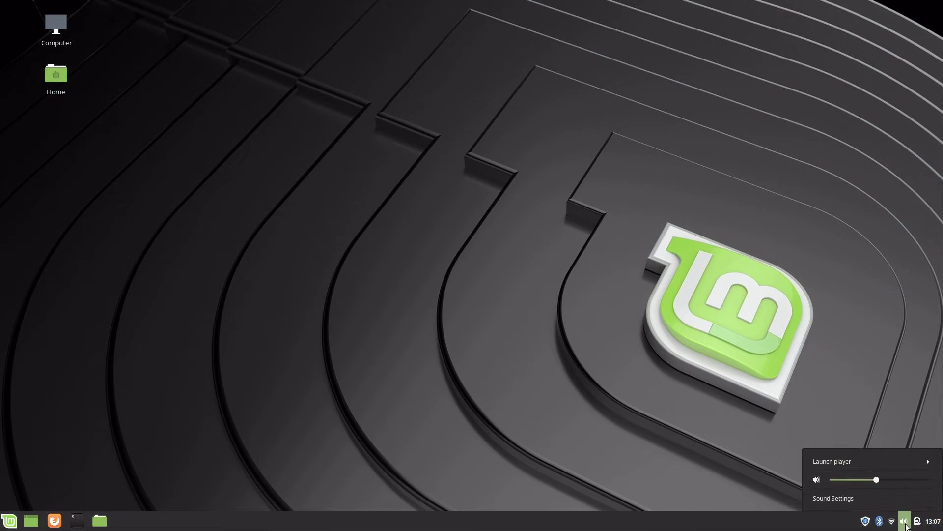
pyautogui.click(905, 522)
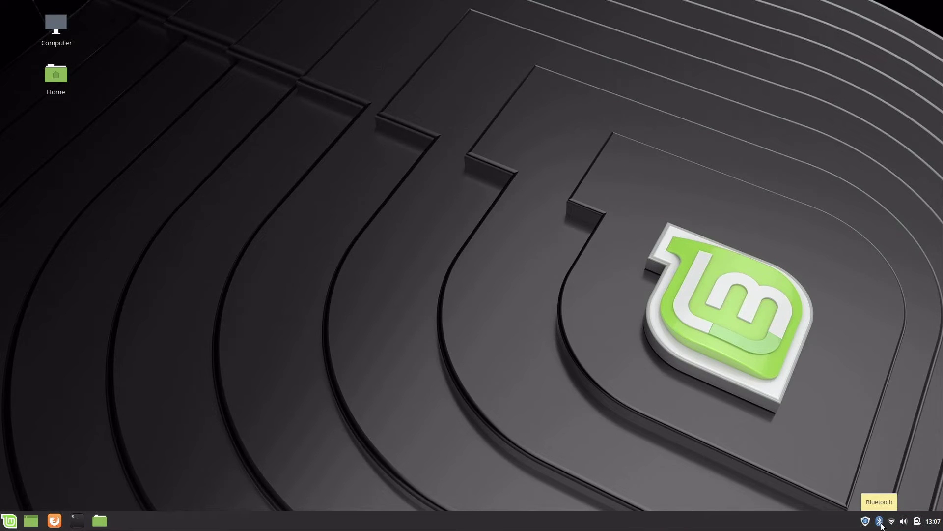
pyautogui.click(880, 523)
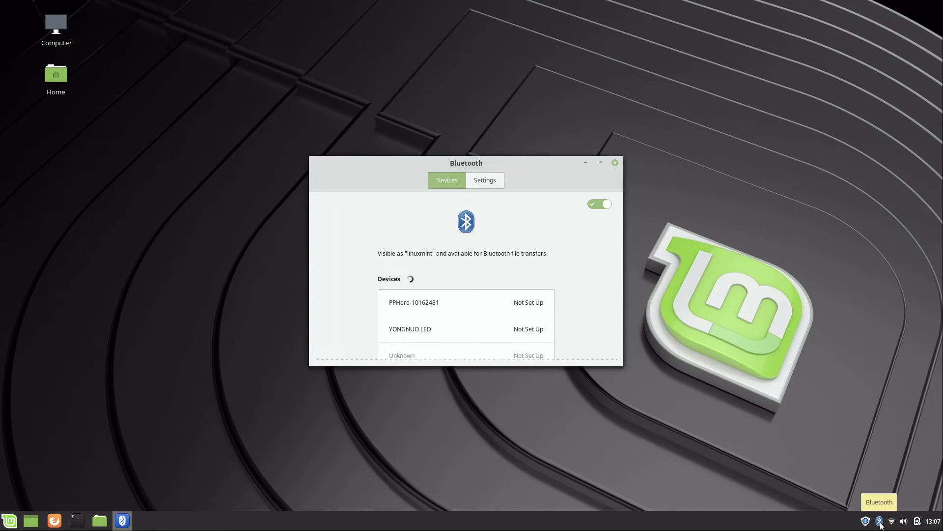
pyautogui.click(614, 162)
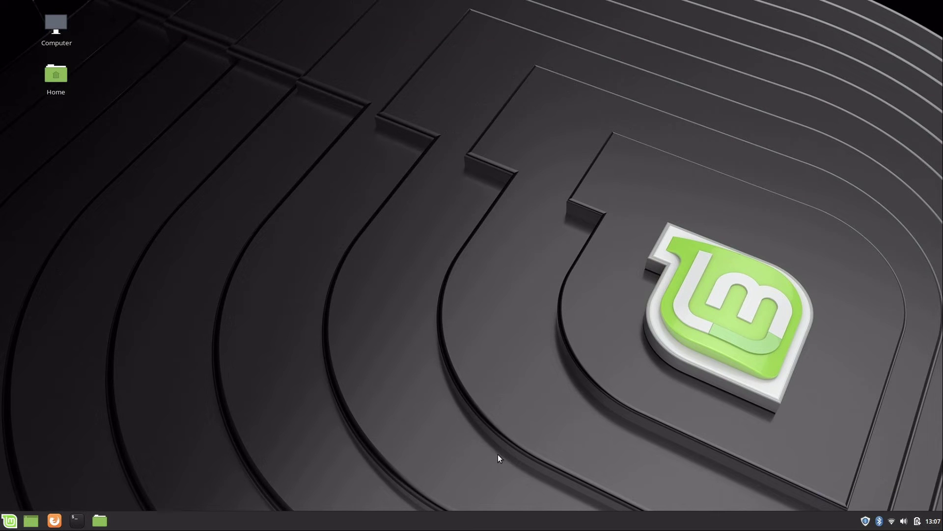
pyautogui.click(9, 520)
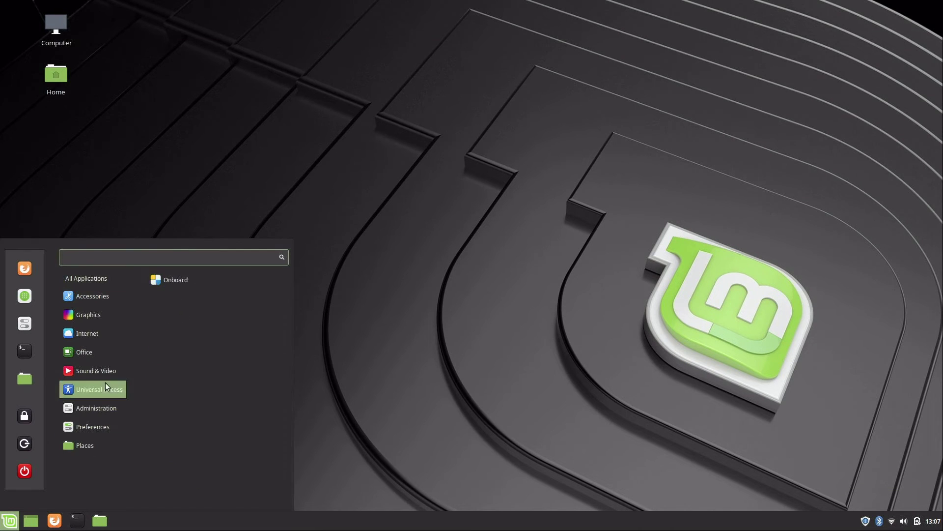
pyautogui.moveTo(116, 334)
pyautogui.moveTo(116, 317)
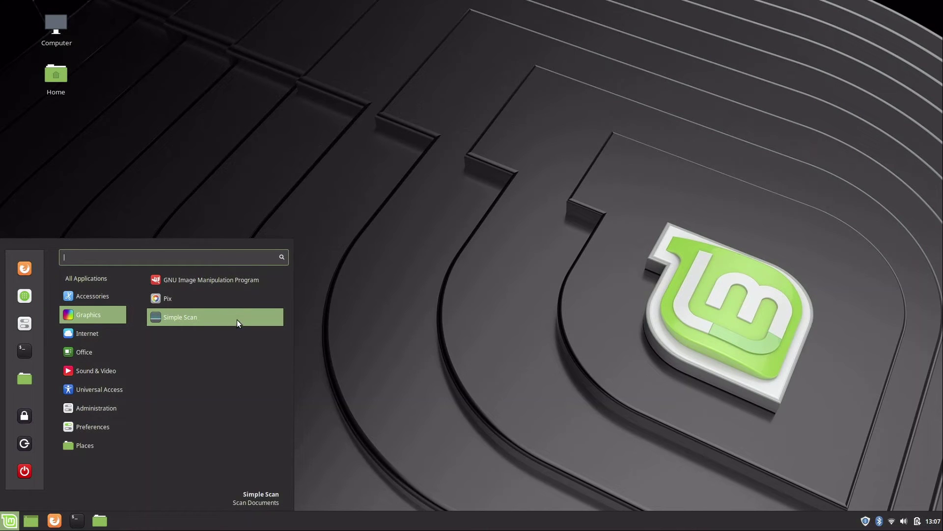
pyautogui.click(232, 284)
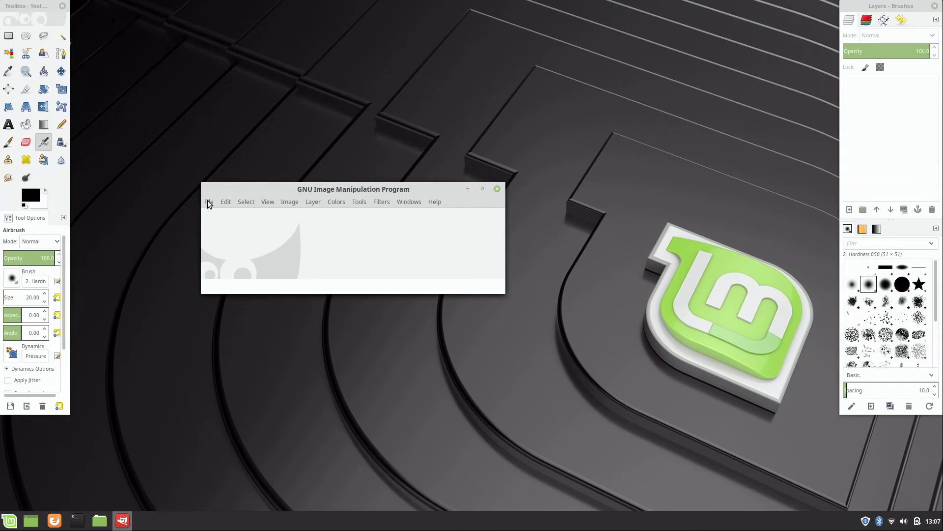
pyautogui.click(207, 201)
pyautogui.click(219, 214)
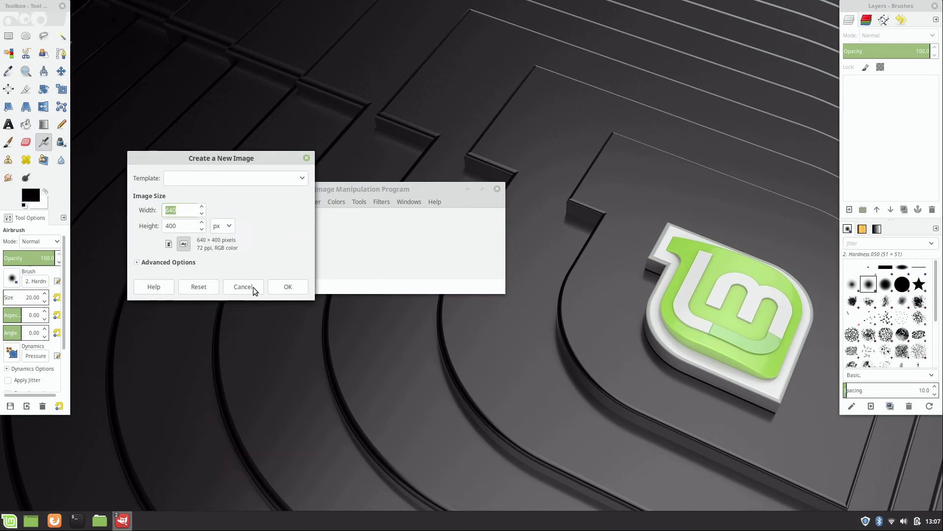
pyautogui.click(285, 290)
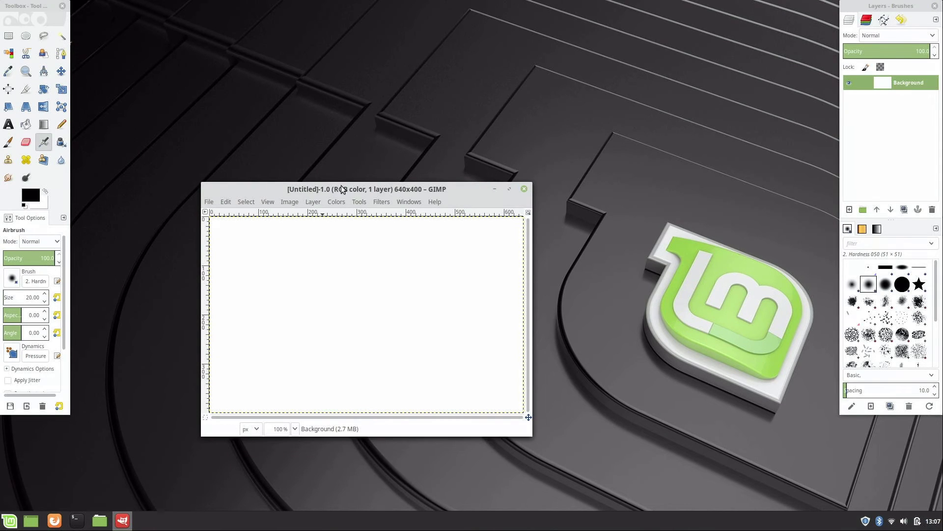
pyautogui.moveTo(342, 189); pyautogui.dragTo(306, 63)
pyautogui.moveTo(248, 131)
pyautogui.mouseDown()
pyautogui.moveTo(429, 191)
pyautogui.moveTo(362, 228)
pyautogui.moveTo(154, 238)
pyautogui.moveTo(447, 204)
pyautogui.moveTo(332, 153)
pyautogui.mouseUp()
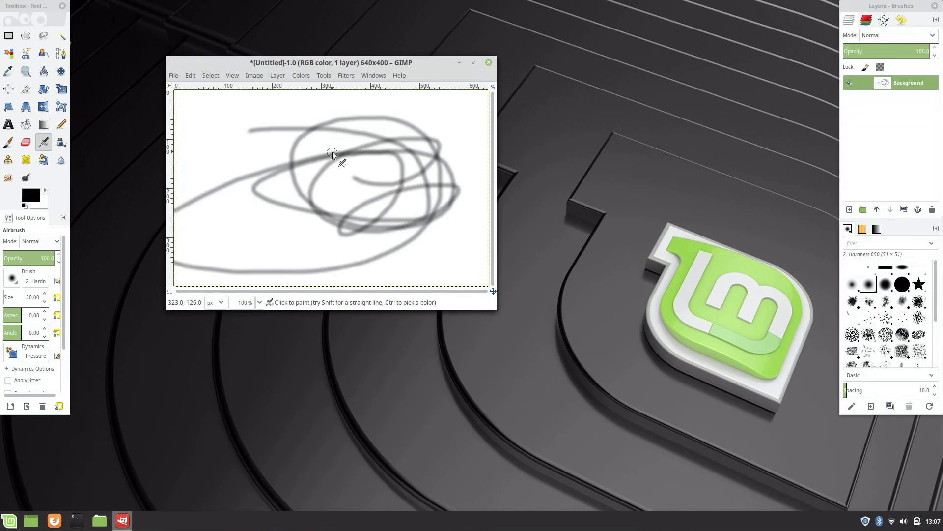
pyautogui.click(174, 75)
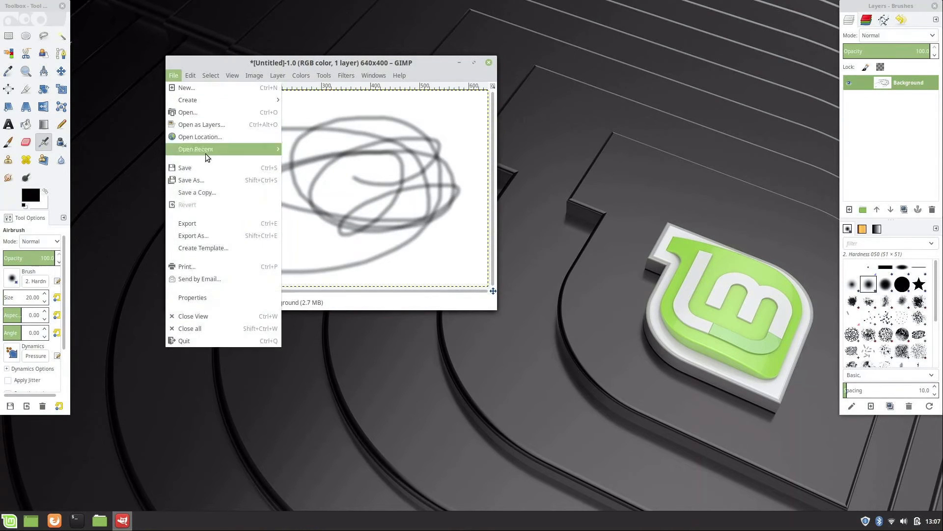
pyautogui.click(207, 343)
# - Discard the unsaved GIMP drawing and launch LibreOffice Writer from the Office menu
pyautogui.click(535, 322)
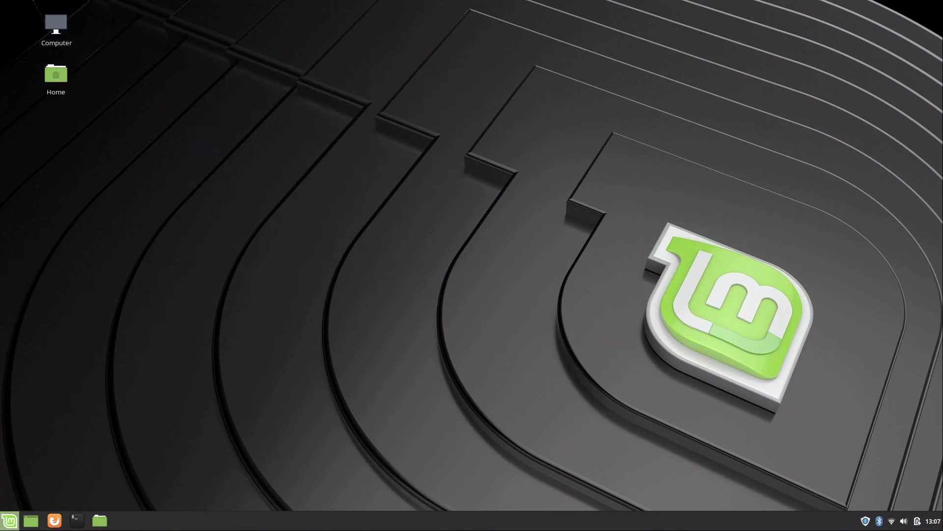
pyautogui.click(9, 521)
pyautogui.moveTo(101, 348)
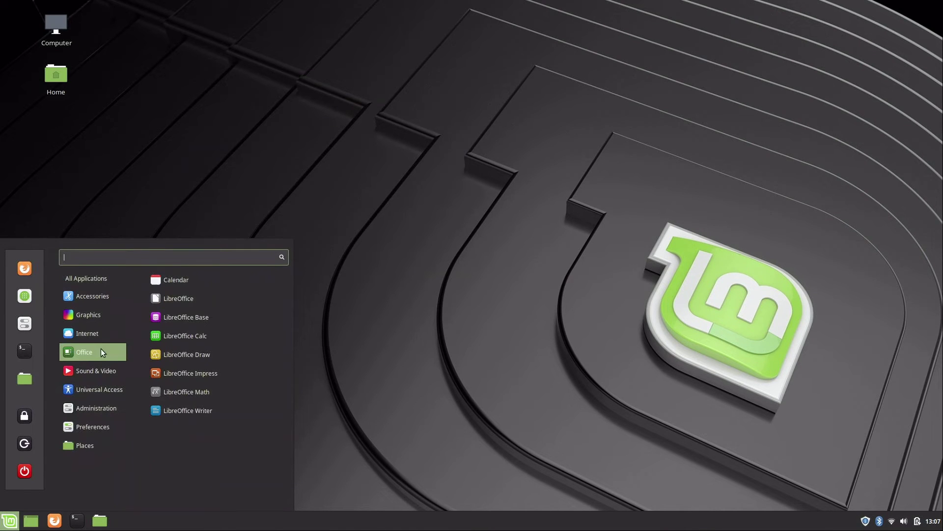
pyautogui.click(188, 414)
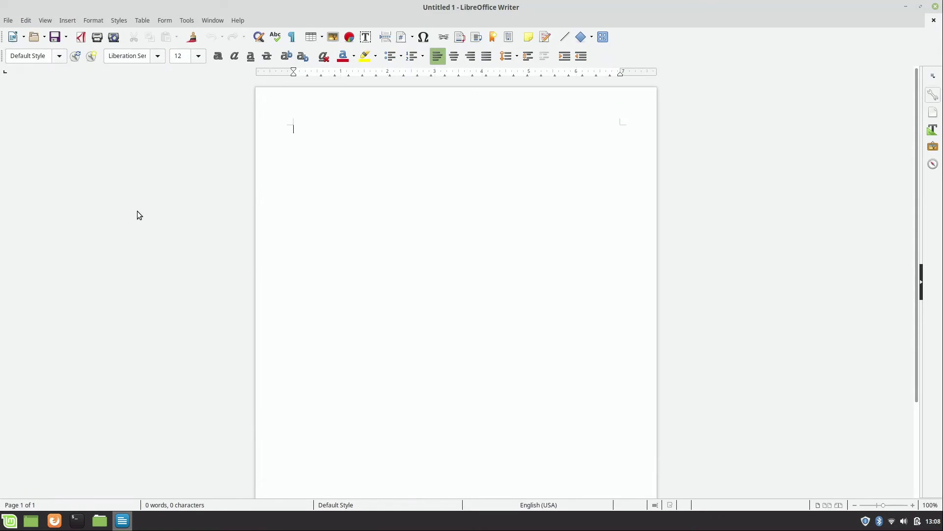
# - Launch LibreOffice Calc from the Office menu
pyautogui.click(6, 522)
pyautogui.moveTo(101, 353)
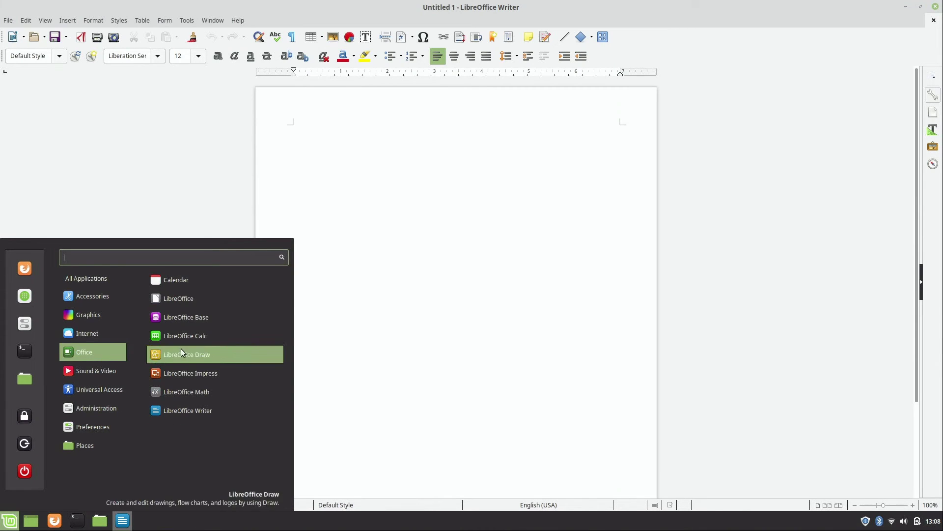
pyautogui.click(197, 334)
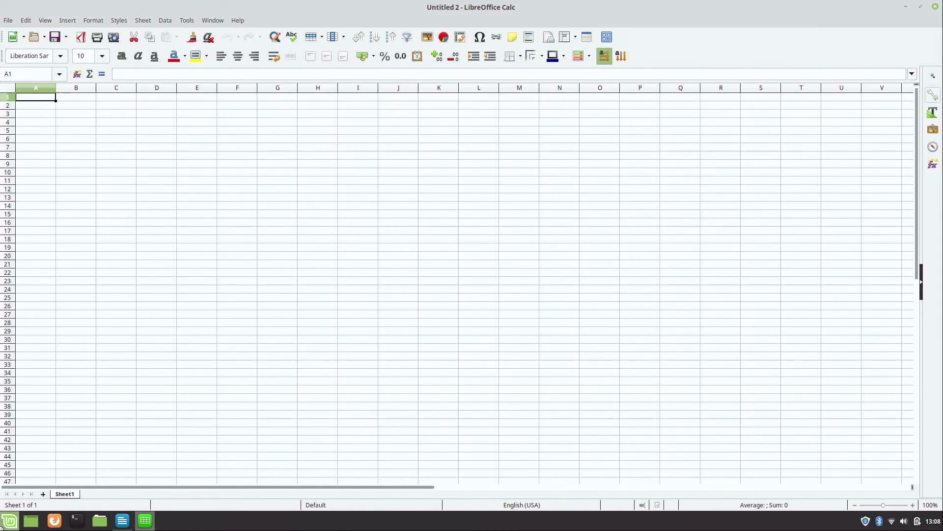
# - Launch Impress with a blank presentation, then close the Impress and Calc windows
pyautogui.click(10, 520)
pyautogui.moveTo(105, 353)
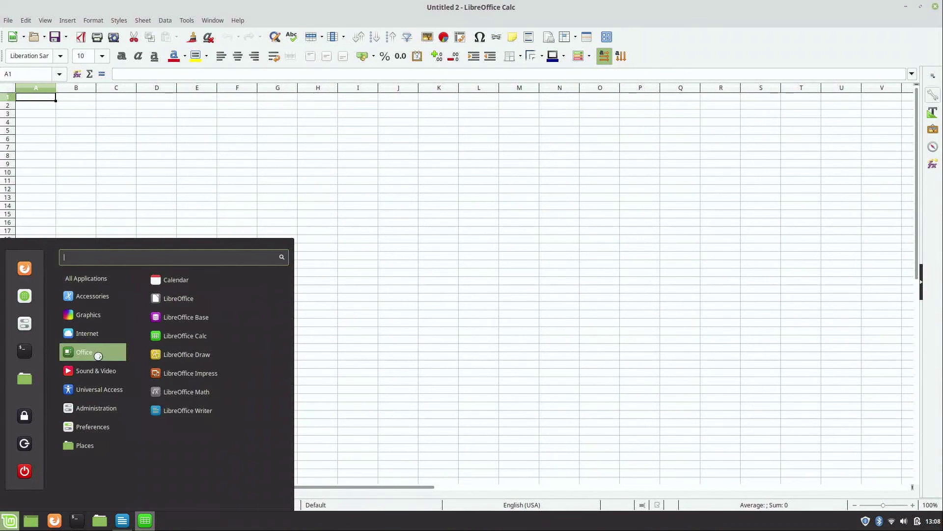
pyautogui.click(199, 378)
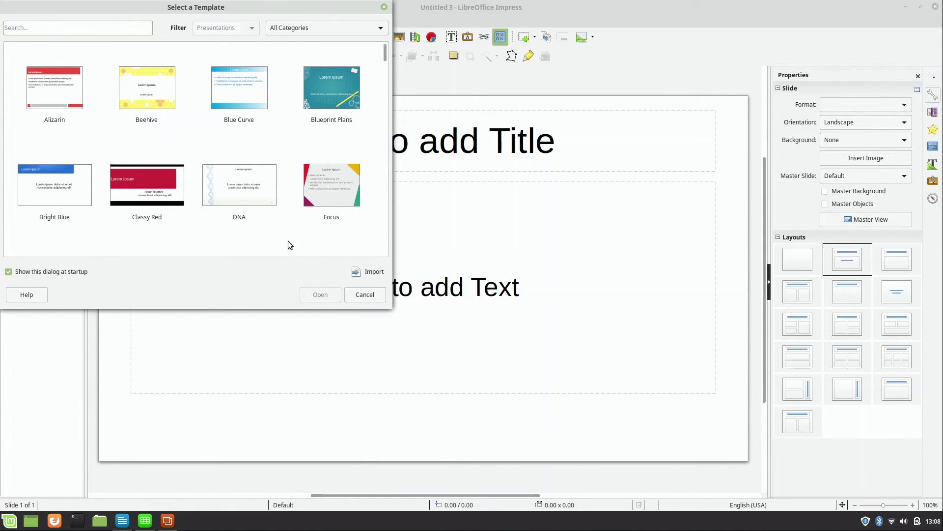
pyautogui.click(365, 295)
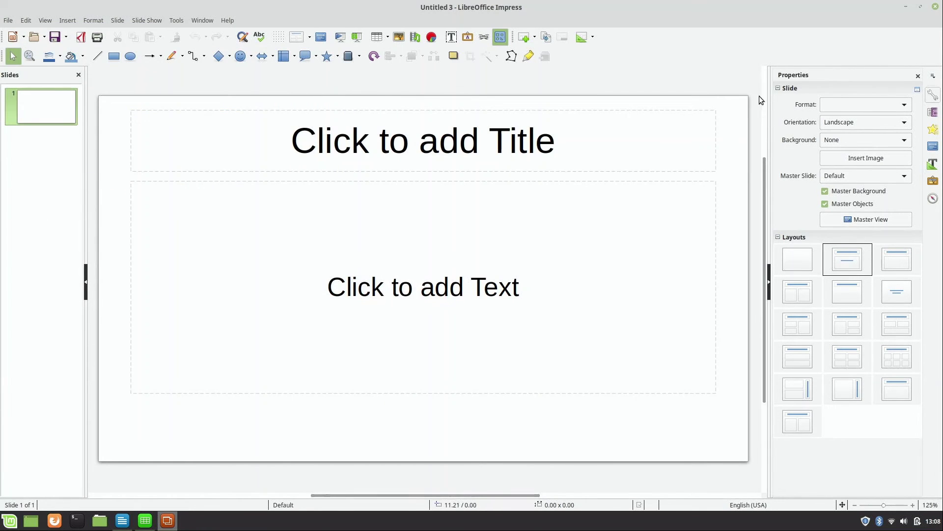
pyautogui.click(933, 8)
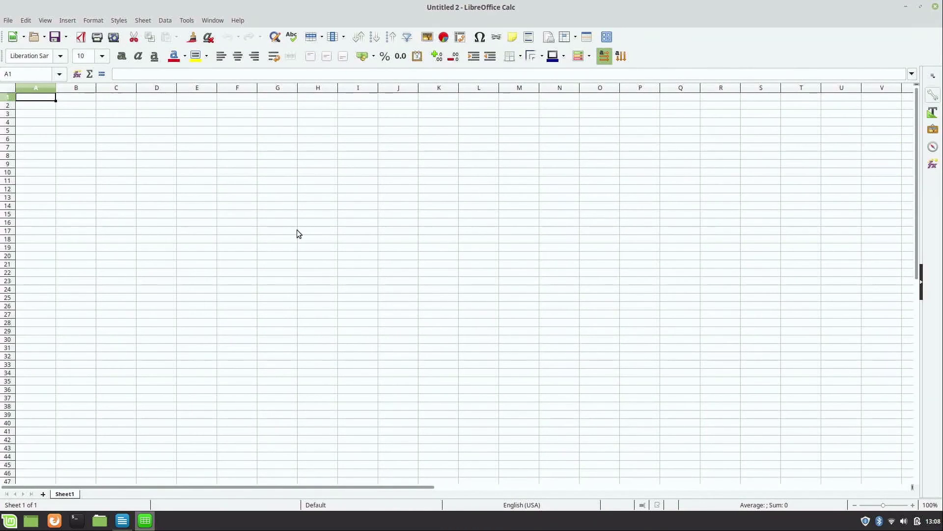
pyautogui.click(935, 6)
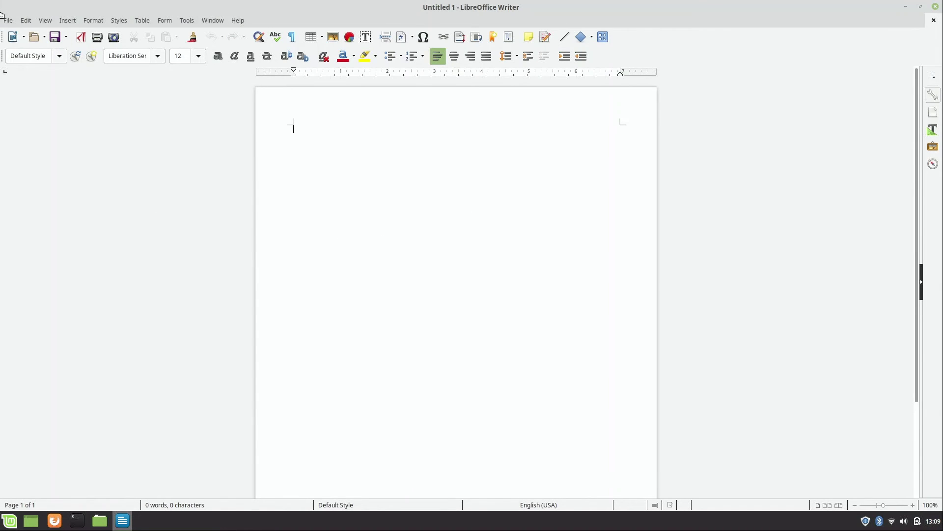
pyautogui.click(7, 20)
# - Browse the Save As file format list, cancel saving, and close the blank Untitled 1 document unsaved
pyautogui.click(51, 190)
pyautogui.click(665, 423)
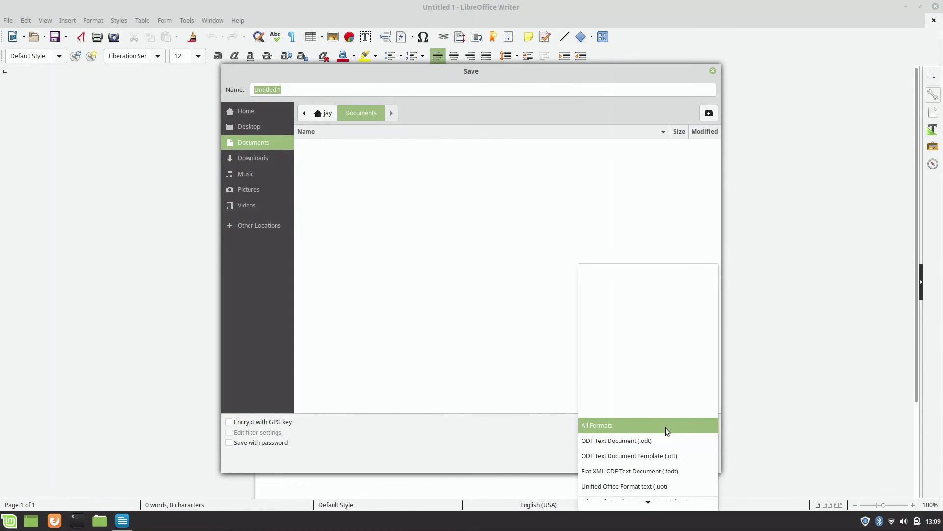
pyautogui.scroll(-3, 668, 432)
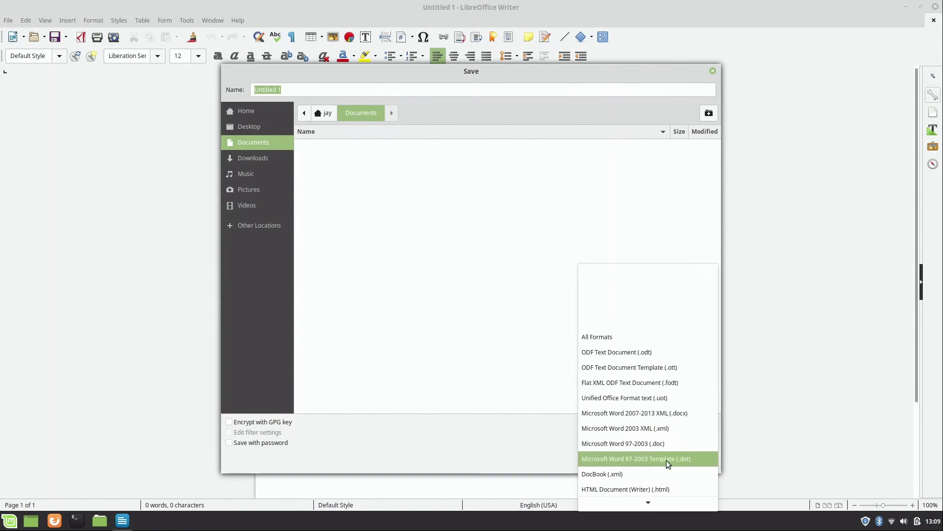
pyautogui.scroll(-5, 667, 461)
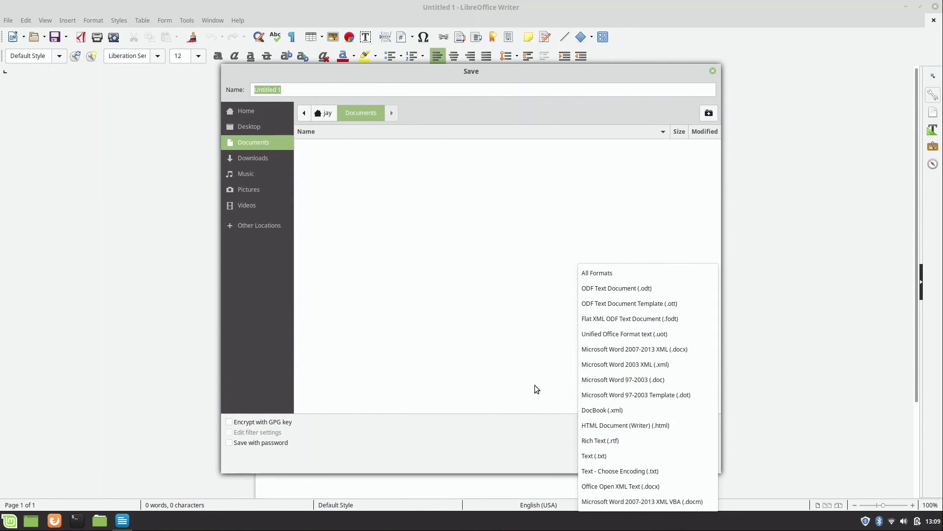
pyautogui.press('Escape')
pyautogui.click(659, 464)
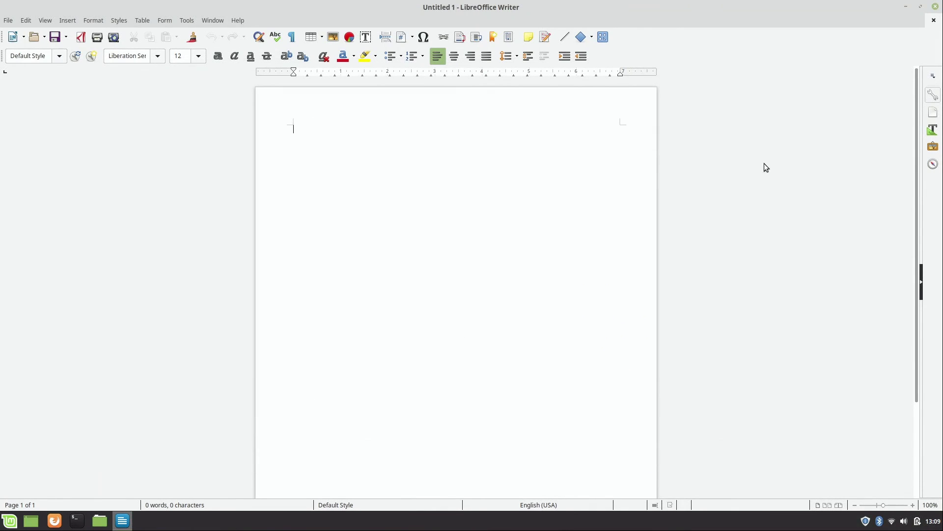
pyautogui.click(935, 7)
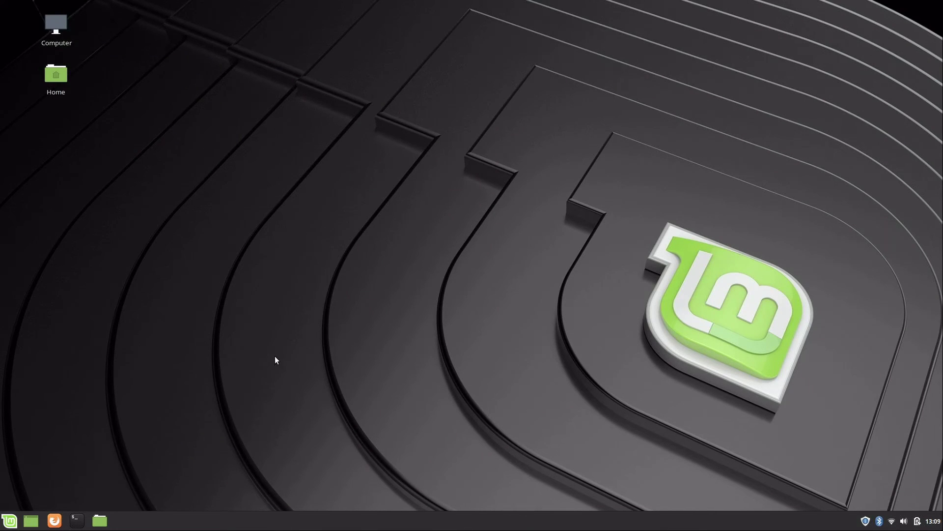
pyautogui.click(14, 520)
pyautogui.moveTo(115, 426)
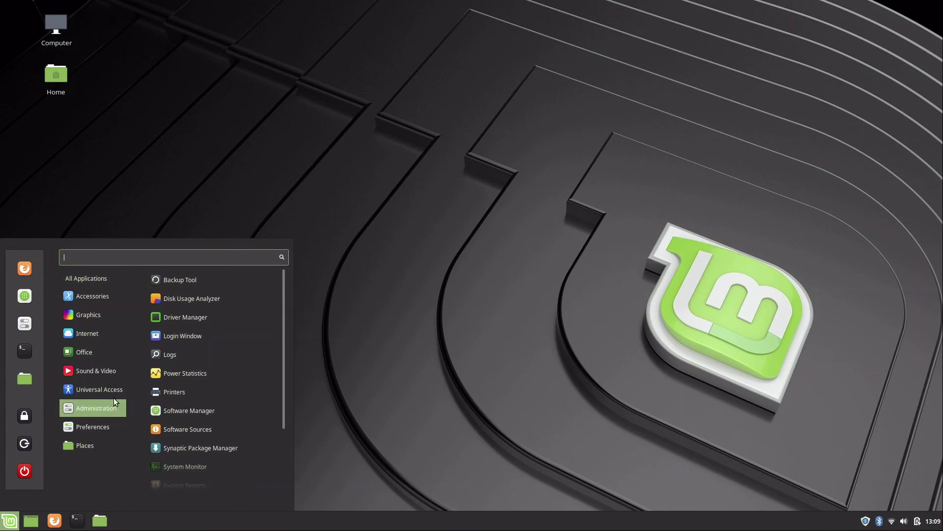
pyautogui.moveTo(114, 396)
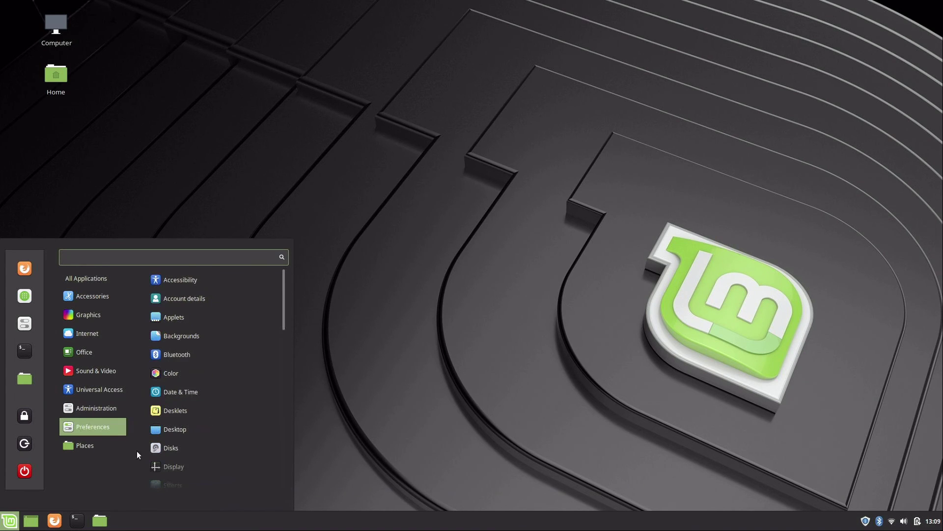
pyautogui.moveTo(90, 382)
pyautogui.click(488, 252)
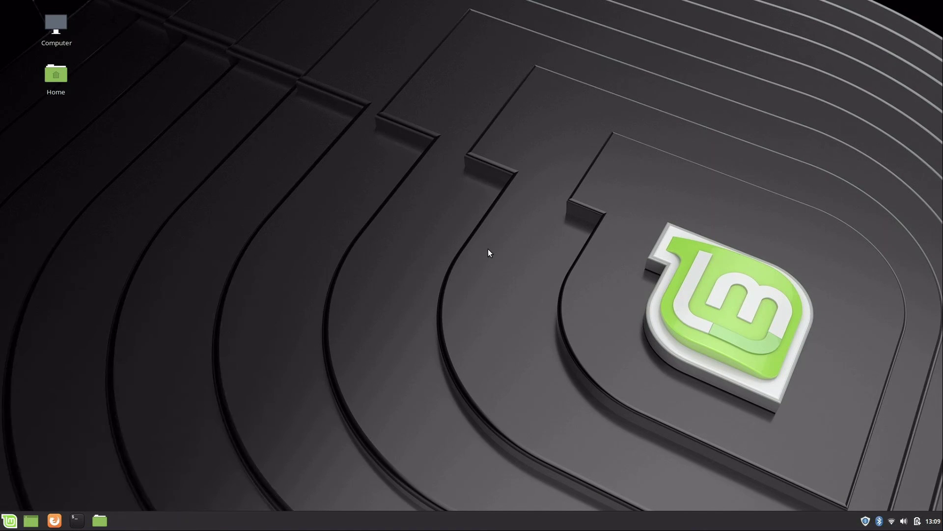